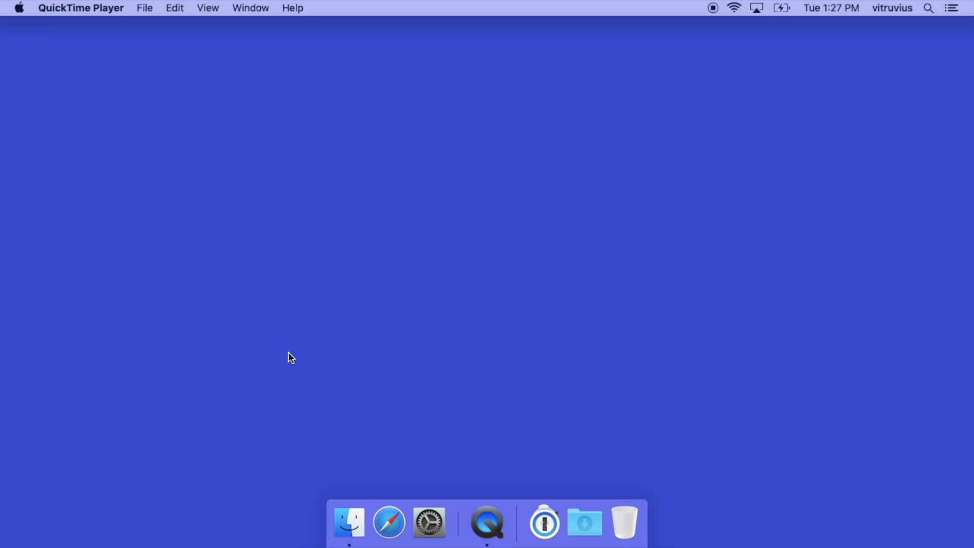
Open Safari and go to the xquartz.org website
click(392, 516)
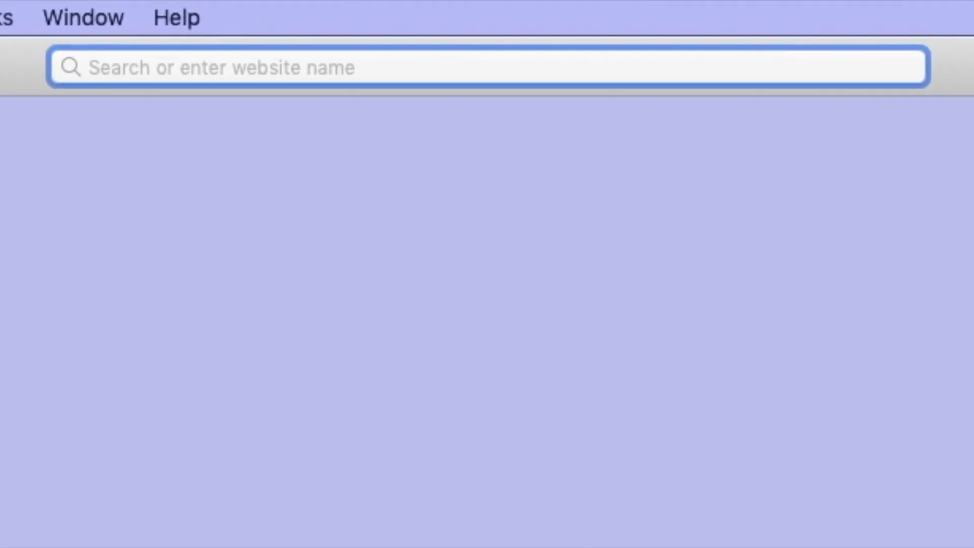
text(xq)
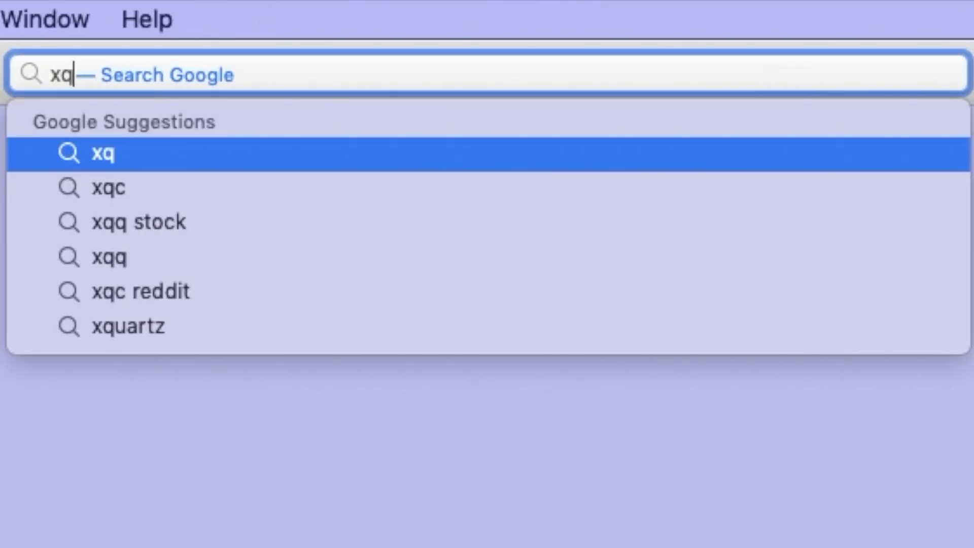
text(ua)
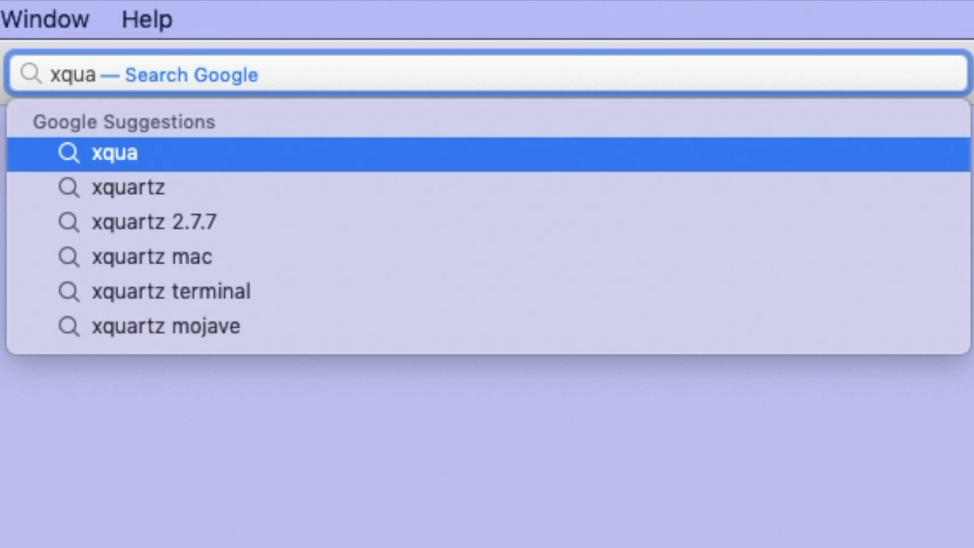
text(rt)
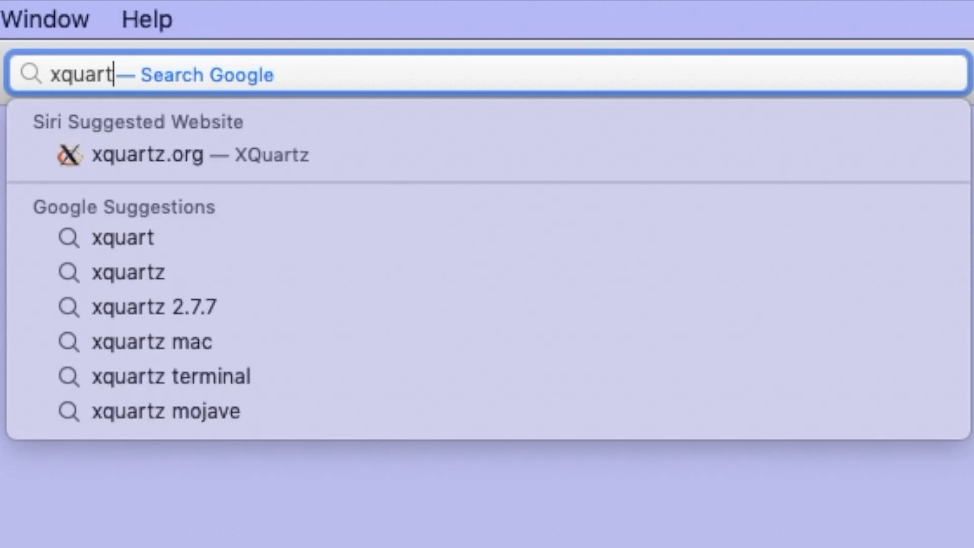
text(z.)
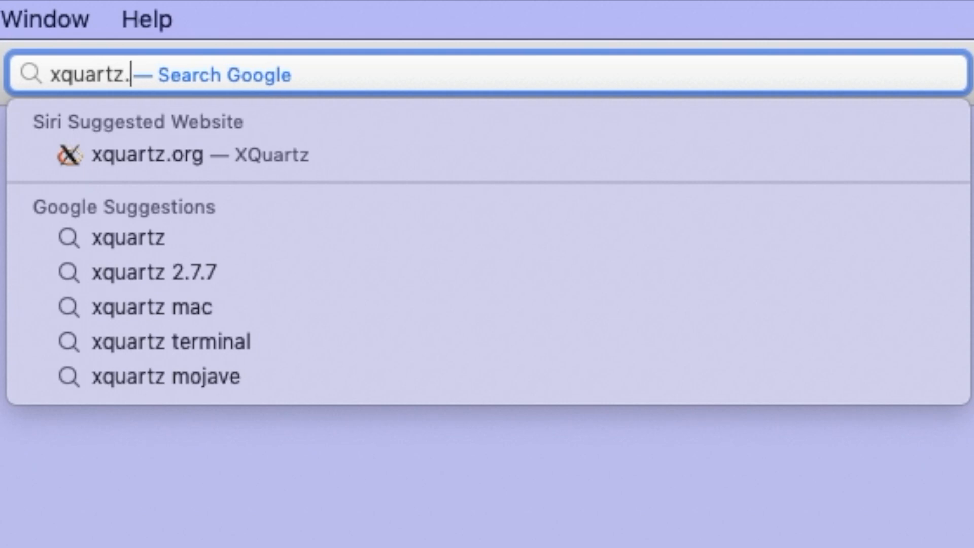
text(or)
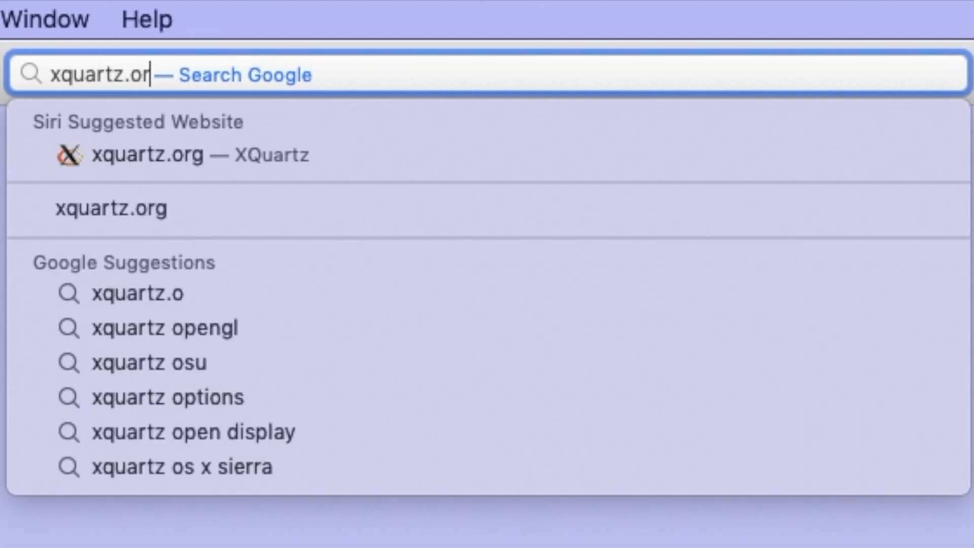
text(g)
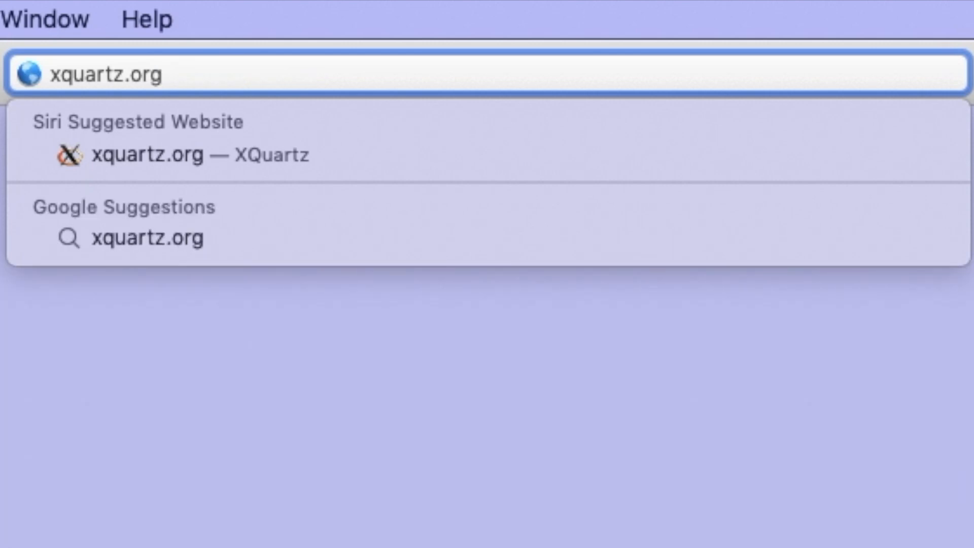
key(Return)
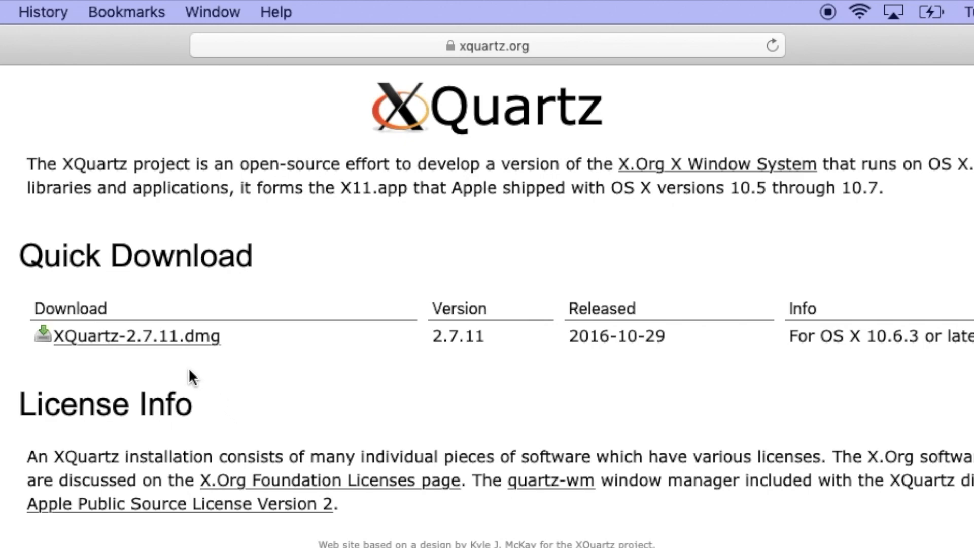
Download XQuartz-2.7.11.dmg from the Quick Download section and quit Safari
click(146, 348)
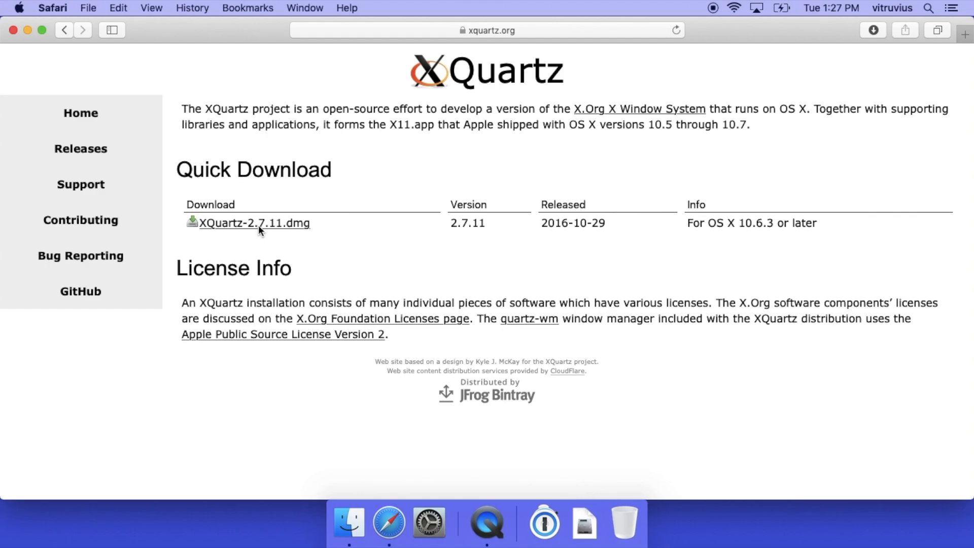
click(54, 8)
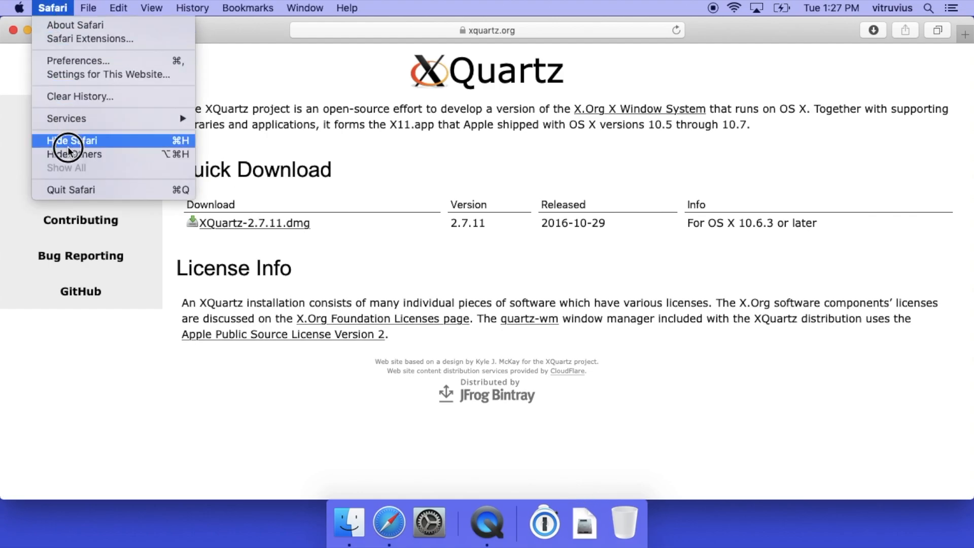
click(74, 189)
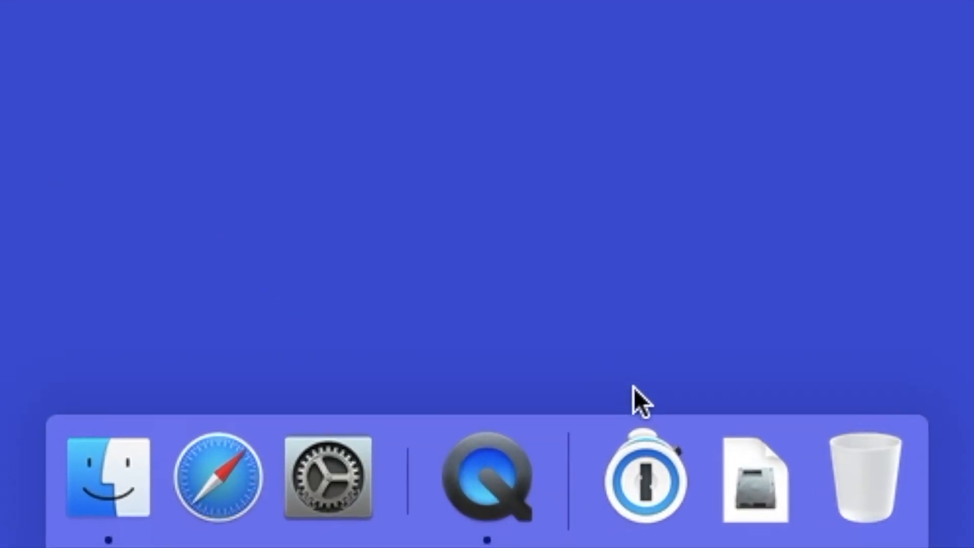
Open the downloaded XQuartz-2.7.11.dmg disk image and launch the XQuartz.pkg installer
click(735, 486)
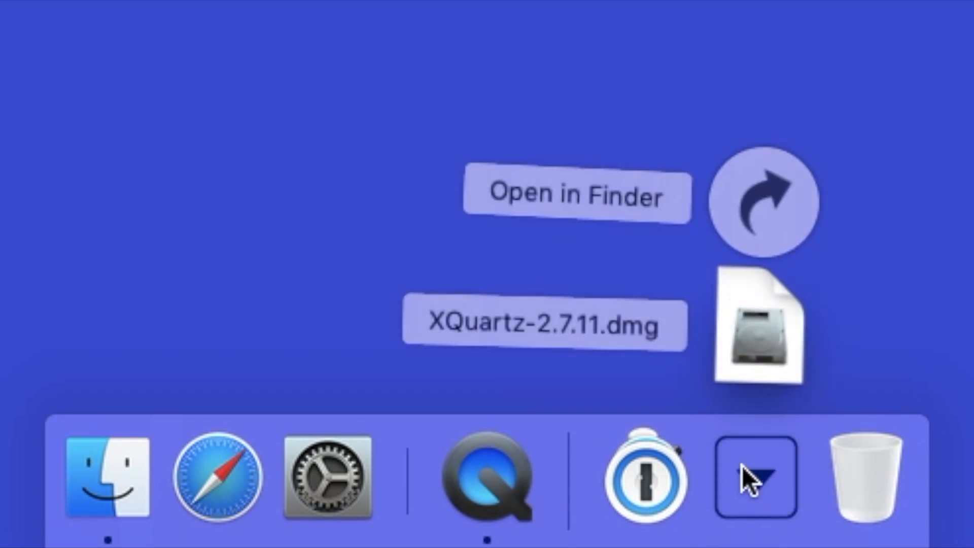
click(746, 345)
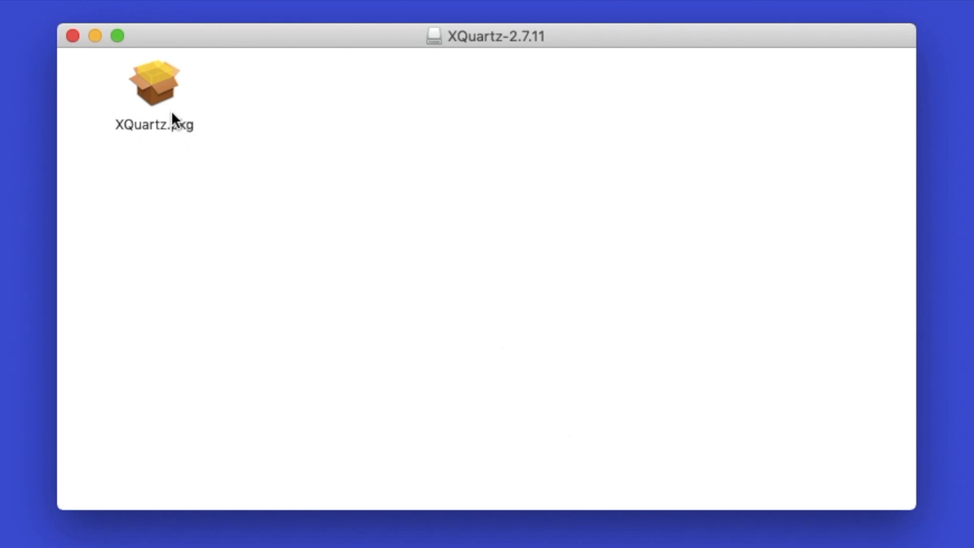
click(156, 101)
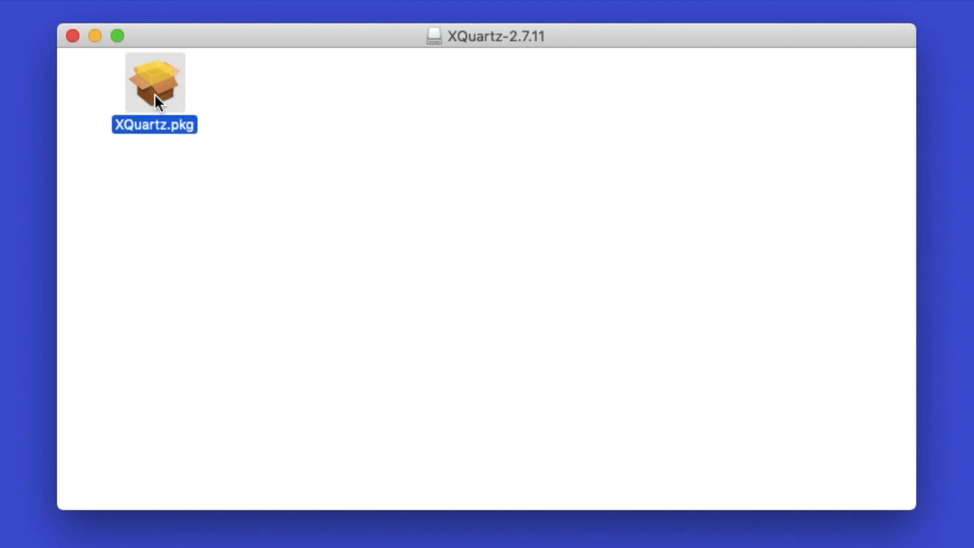
double_click(155, 96)
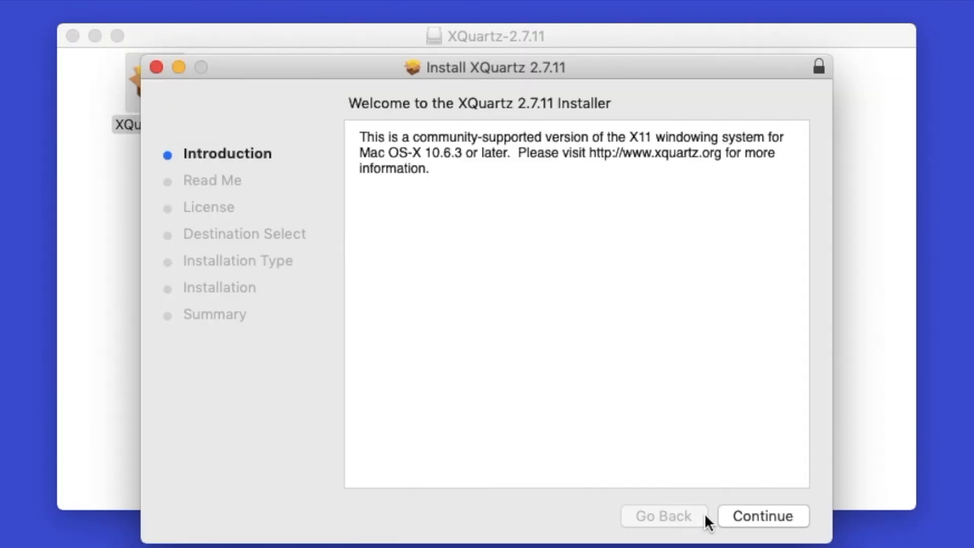
Advance through the XQuartz installer's Introduction and Read Me pages and agree to the software license
click(753, 514)
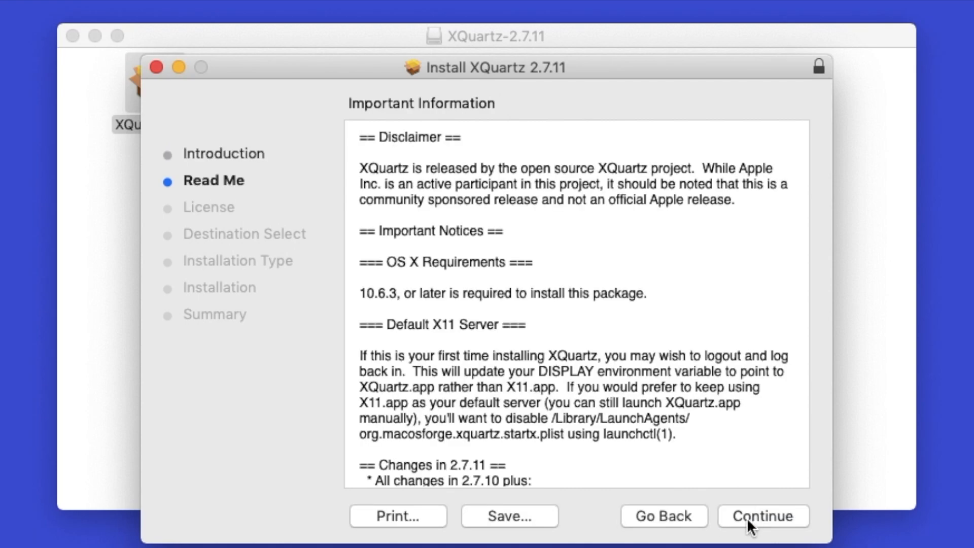
click(746, 517)
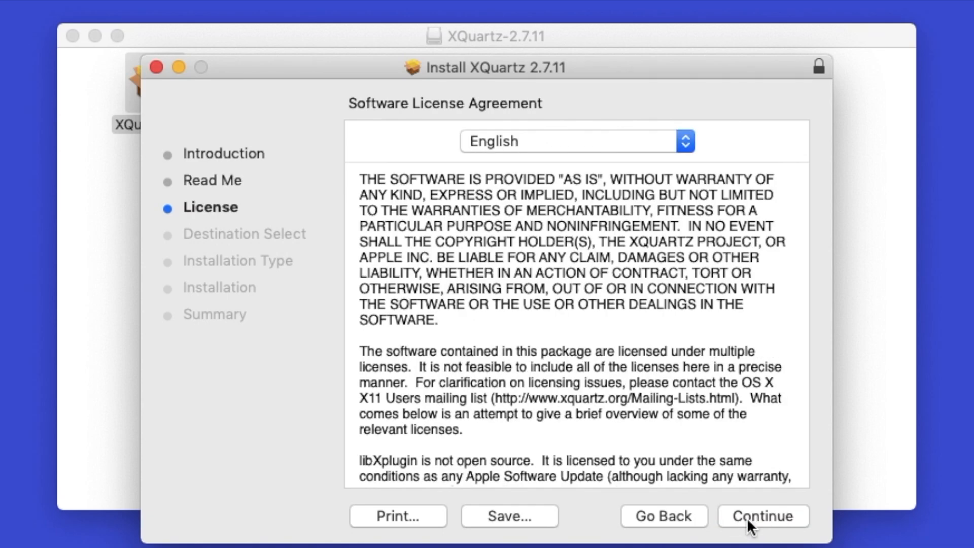
click(747, 517)
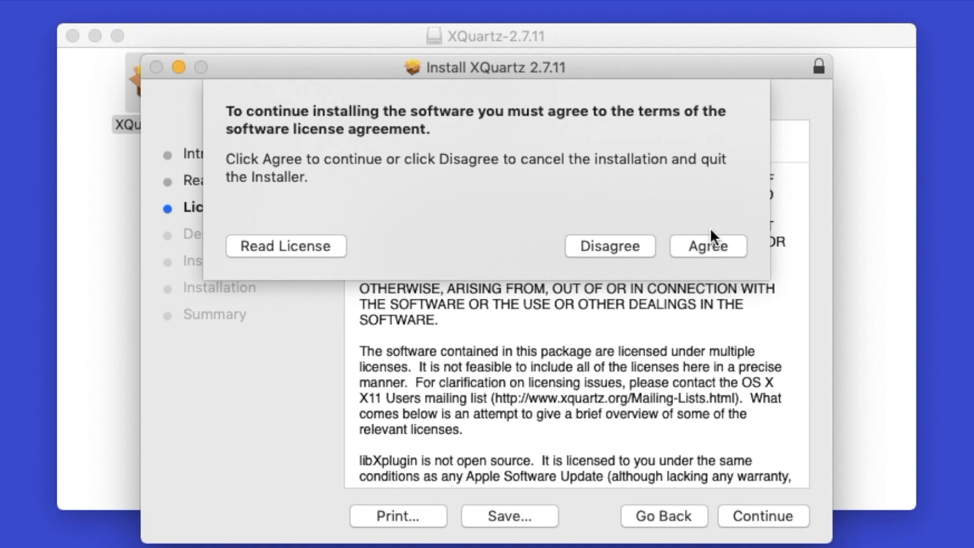
click(713, 244)
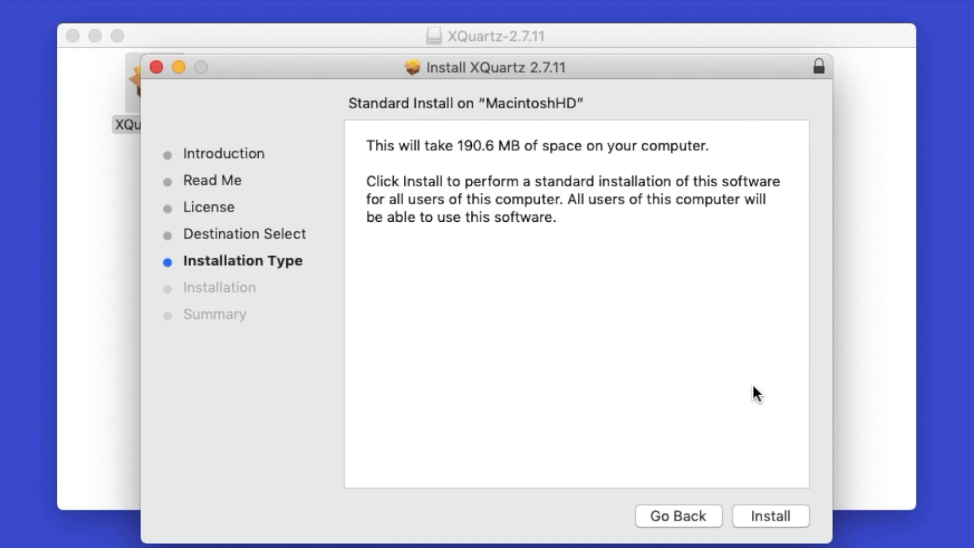
Start the standard XQuartz installation and authorize it with the account password
click(762, 510)
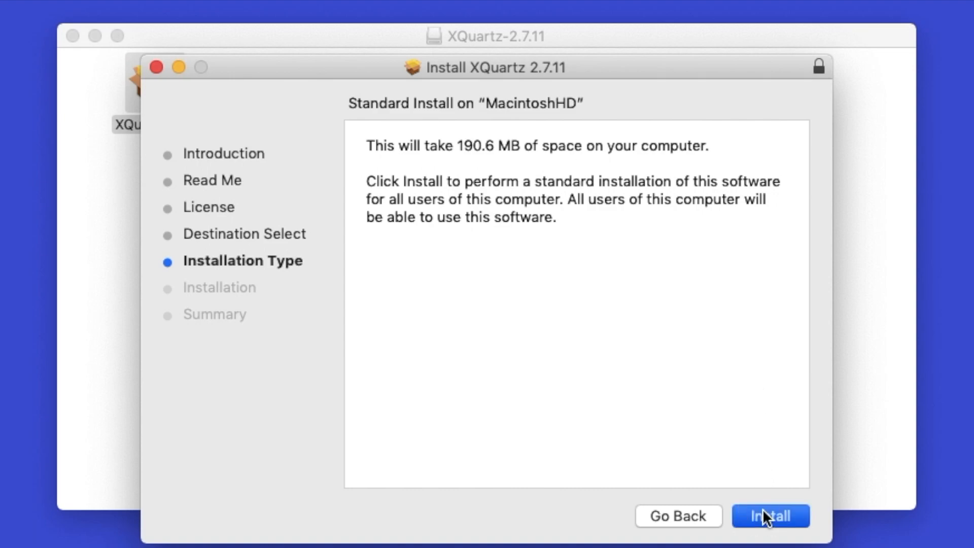
text(•••••)
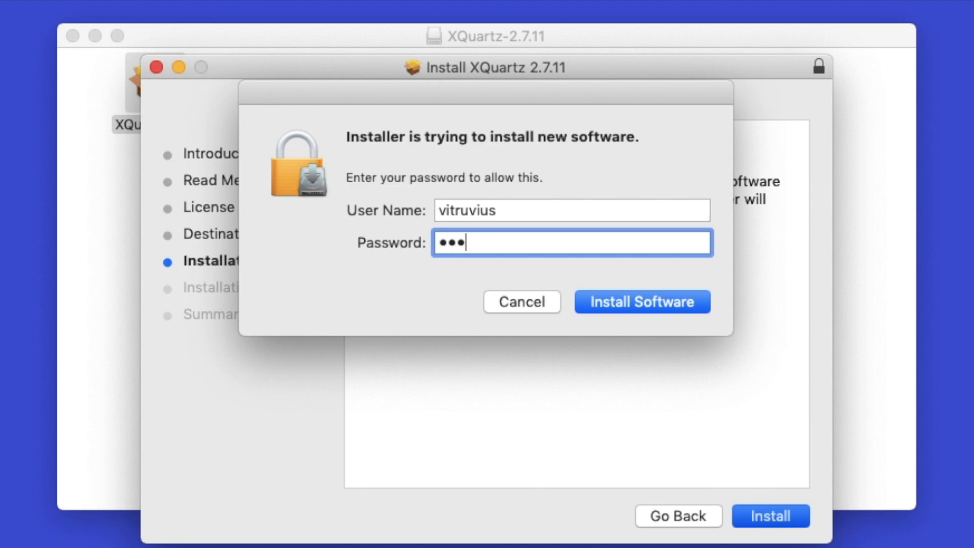
text(••••)
click(640, 300)
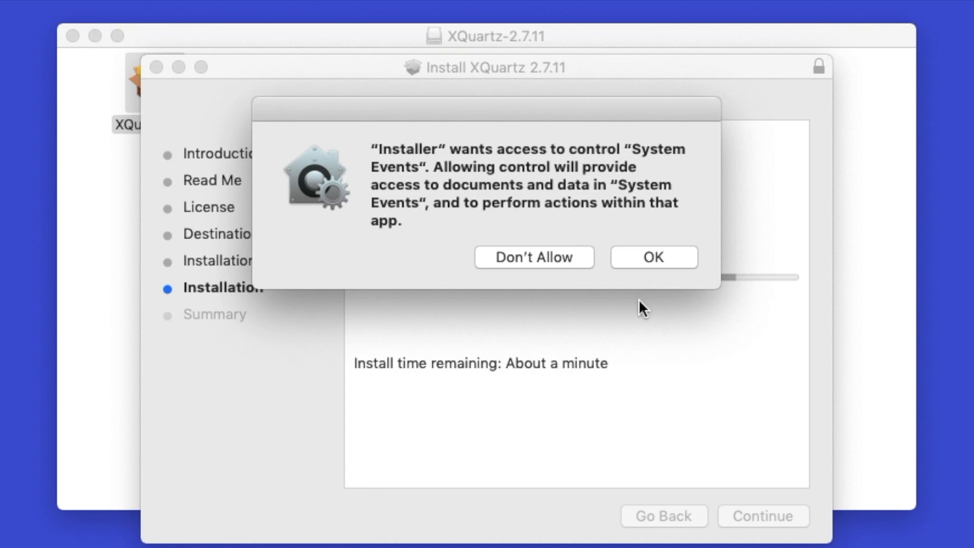
Allow Installer to control System Events and finish the installation, moving the XQuartz 2.7.11 installer to the Trash
click(646, 254)
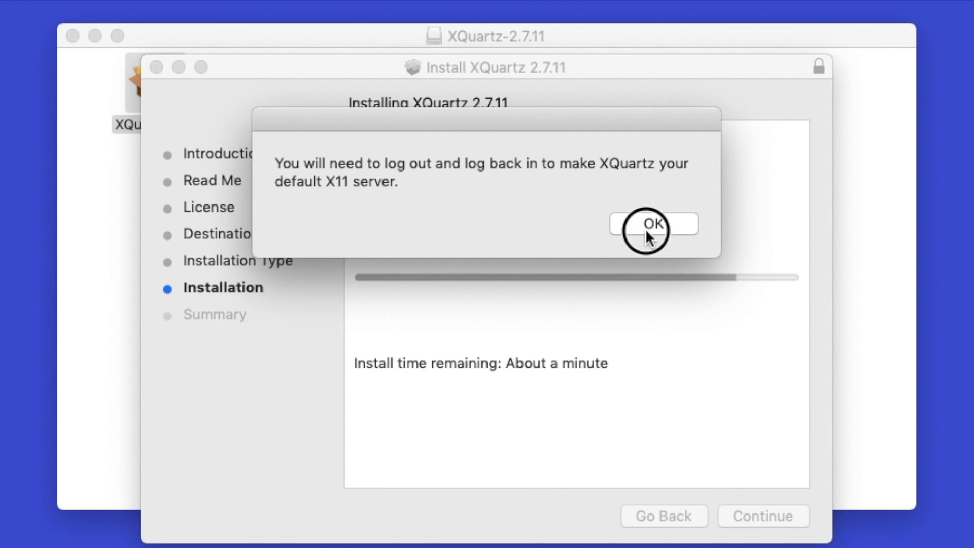
click(645, 232)
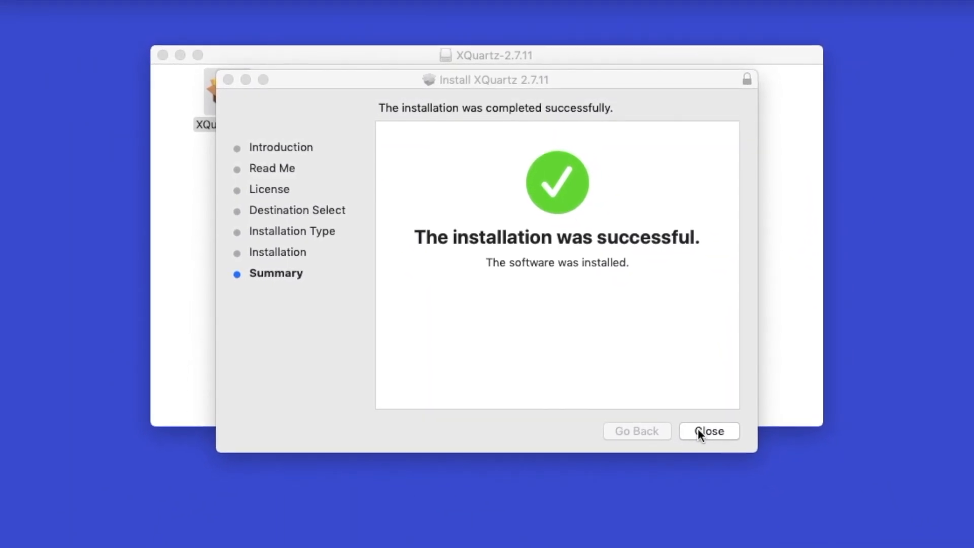
click(700, 432)
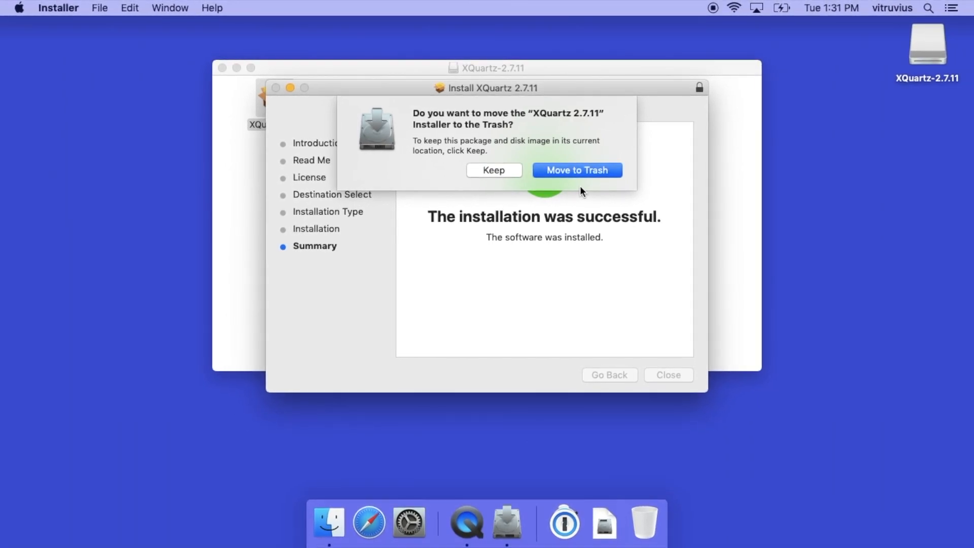
click(574, 170)
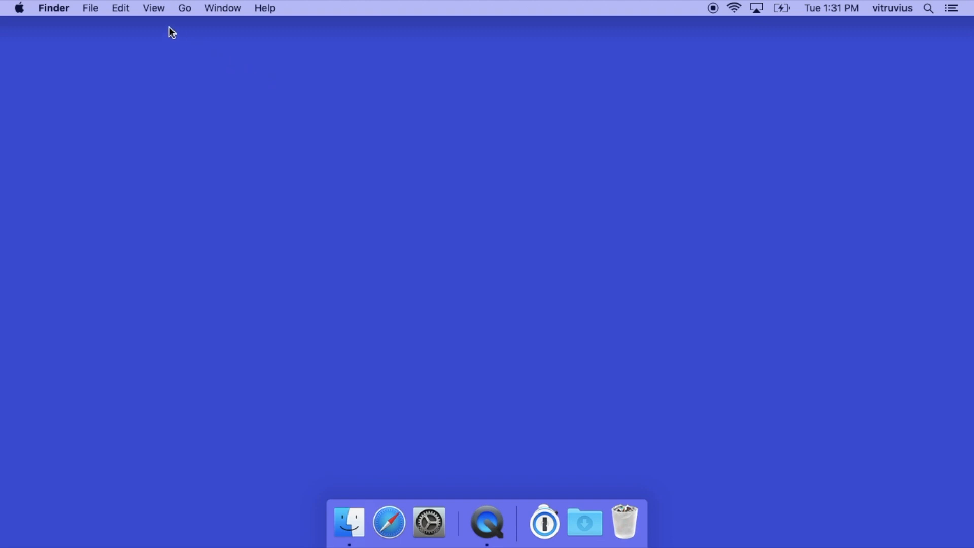
Restart the Mac, keeping the option to reopen windows when logging back in
click(57, 8)
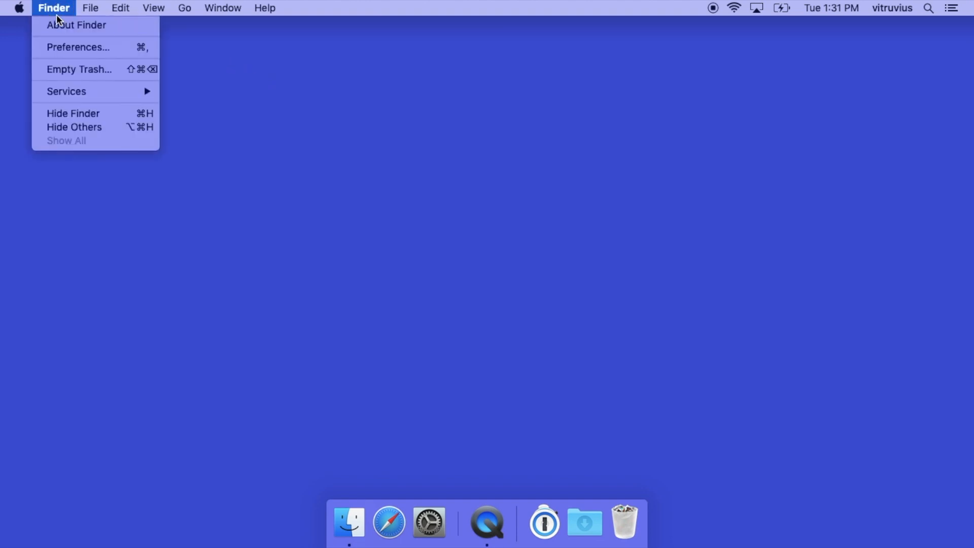
mouse_move(19, 8)
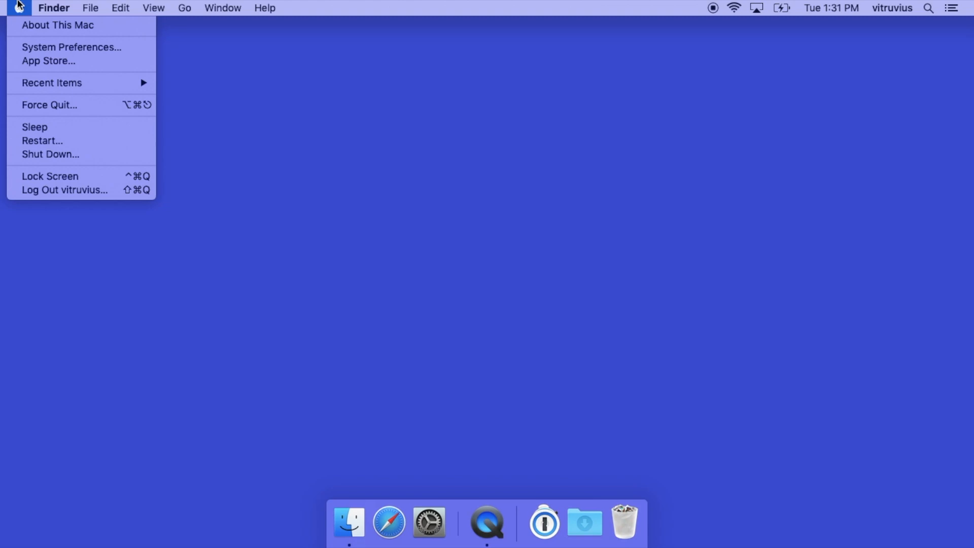
click(37, 142)
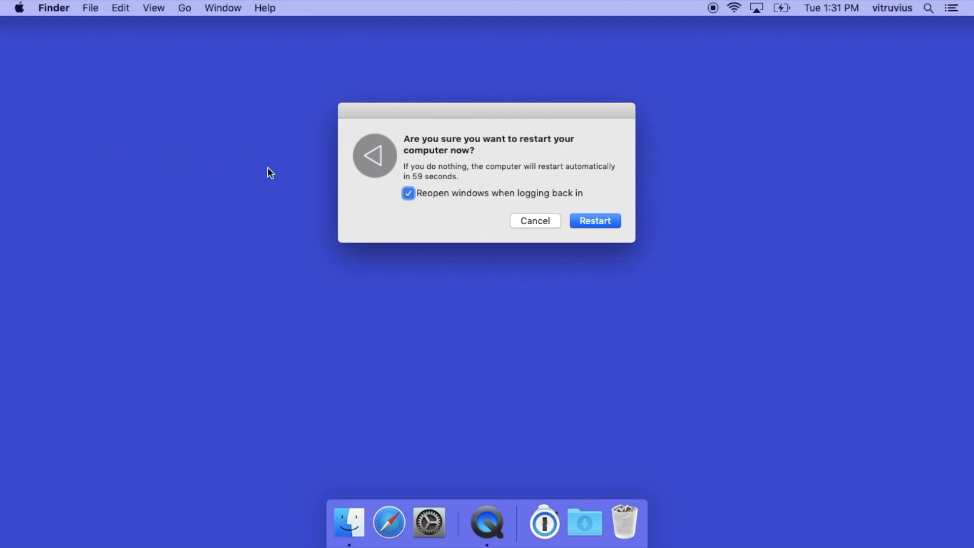
click(599, 218)
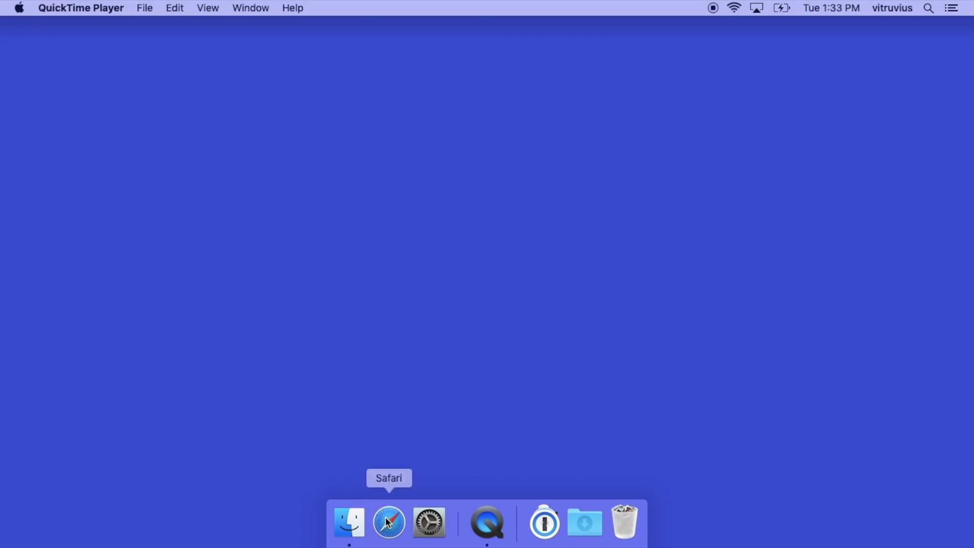
Open Safari and go to the website inkscape.org
click(385, 518)
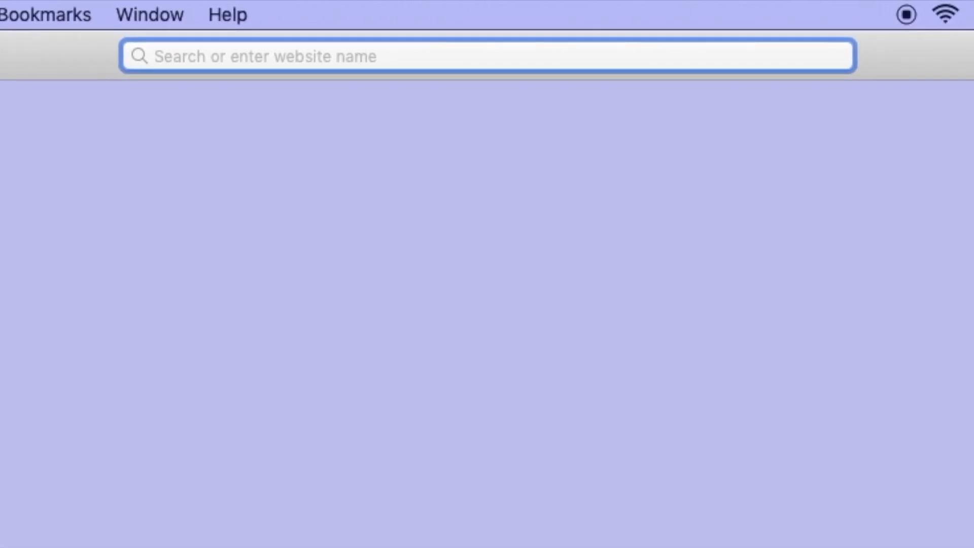
text(i)
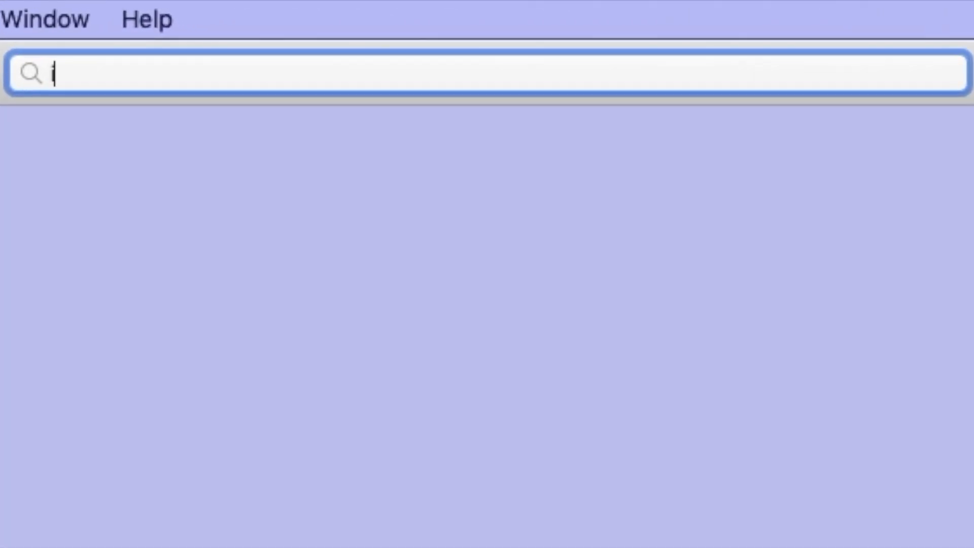
text(n)
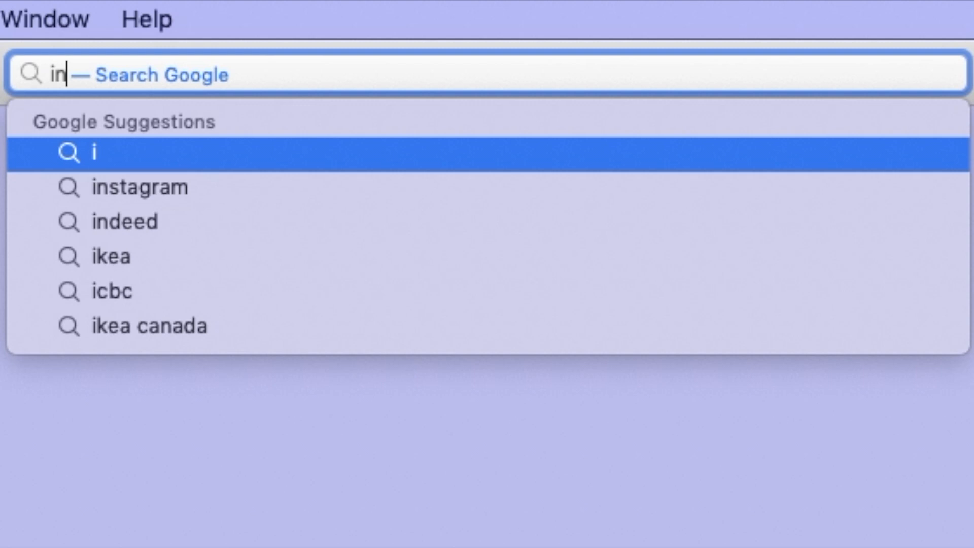
text(k)
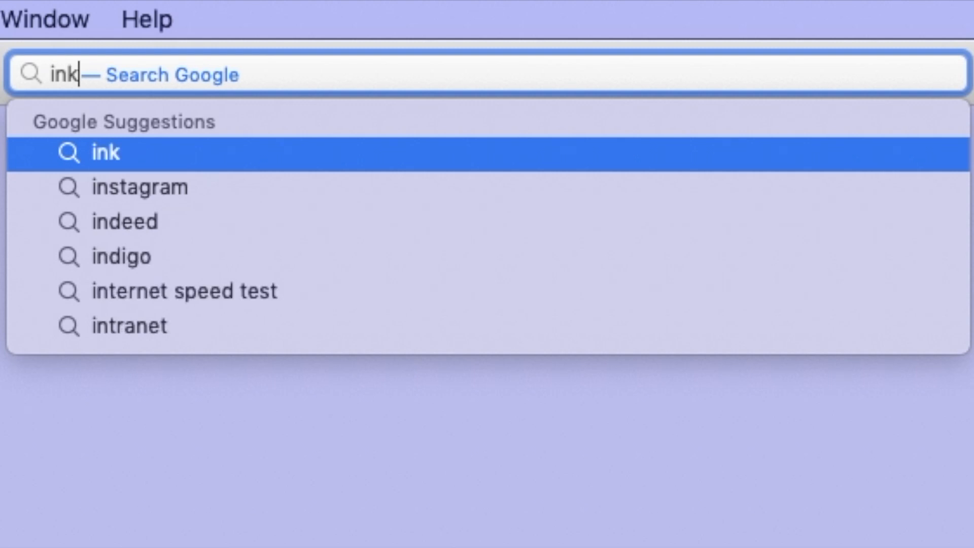
text(sc)
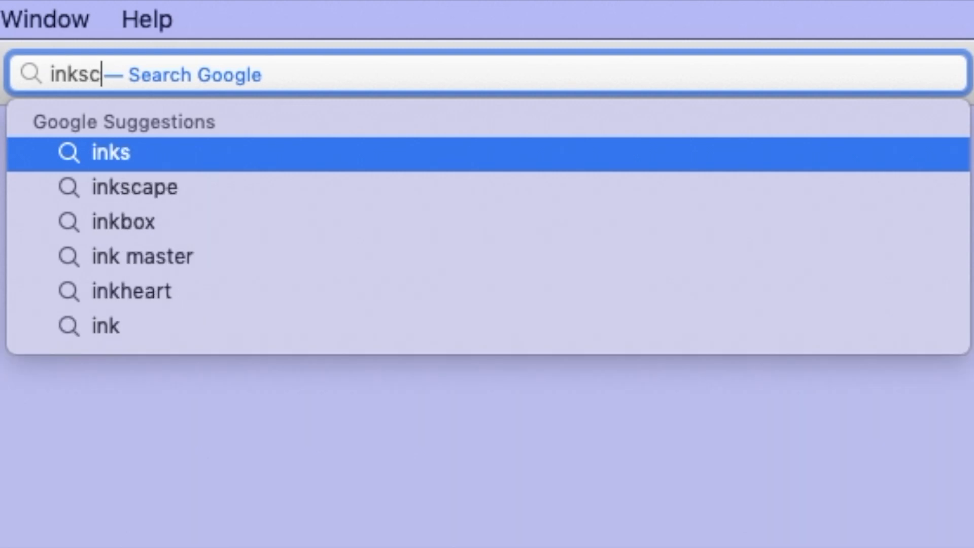
text(a)
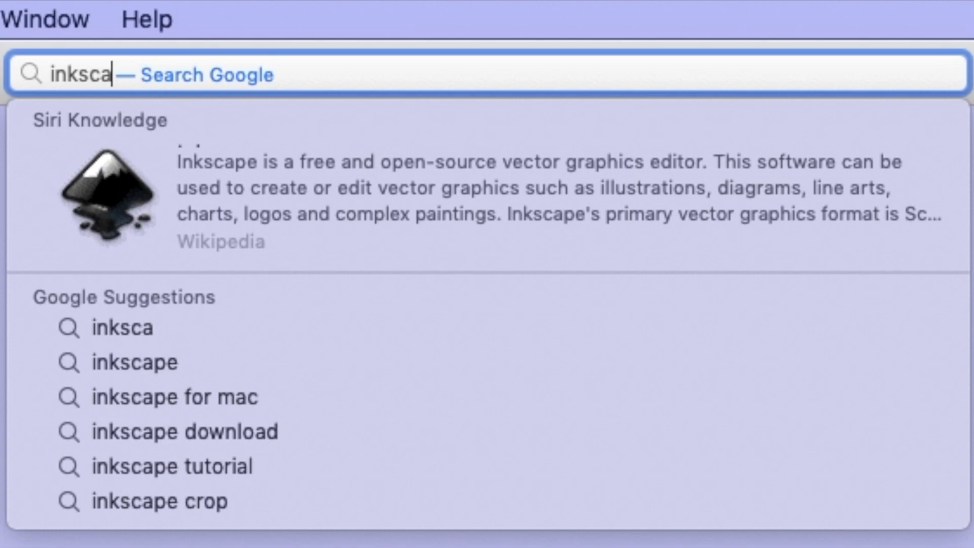
text(p)
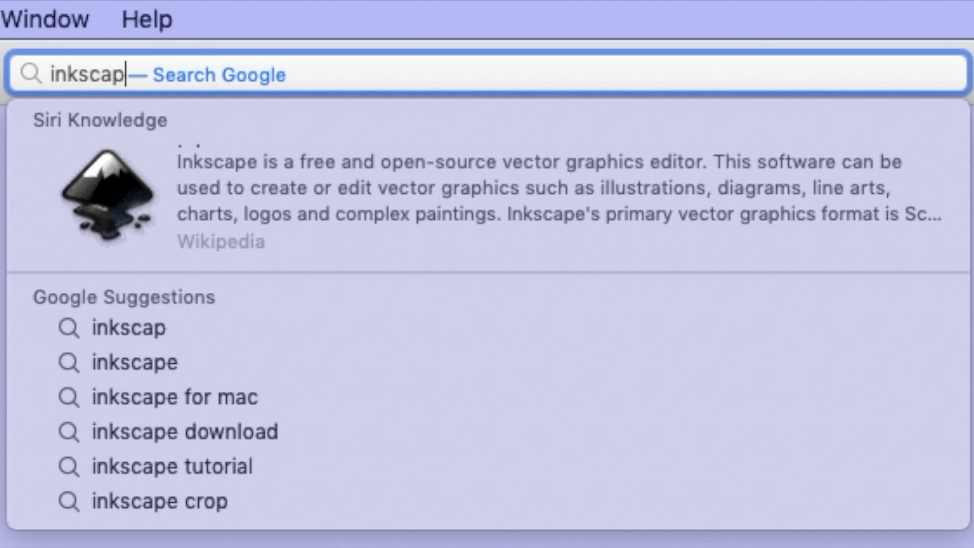
text(e)
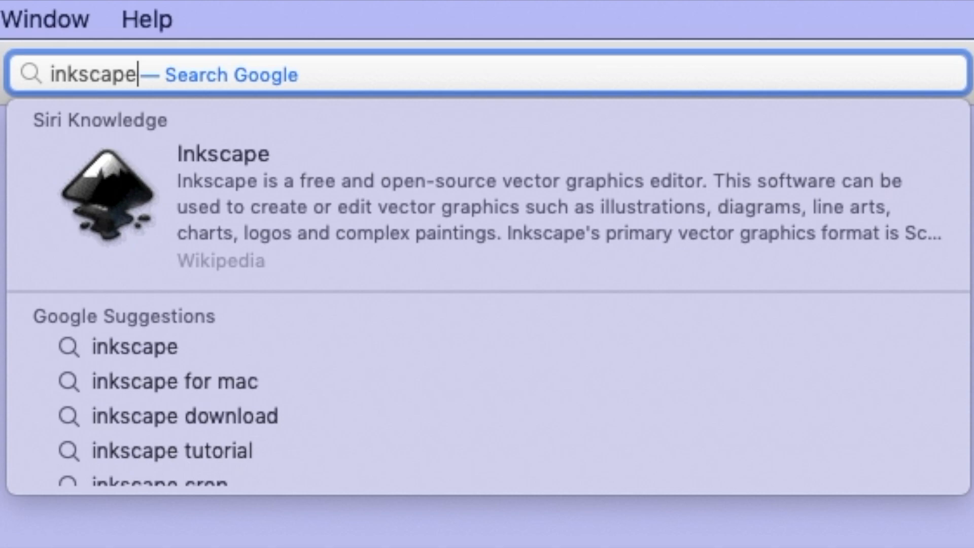
text(.)
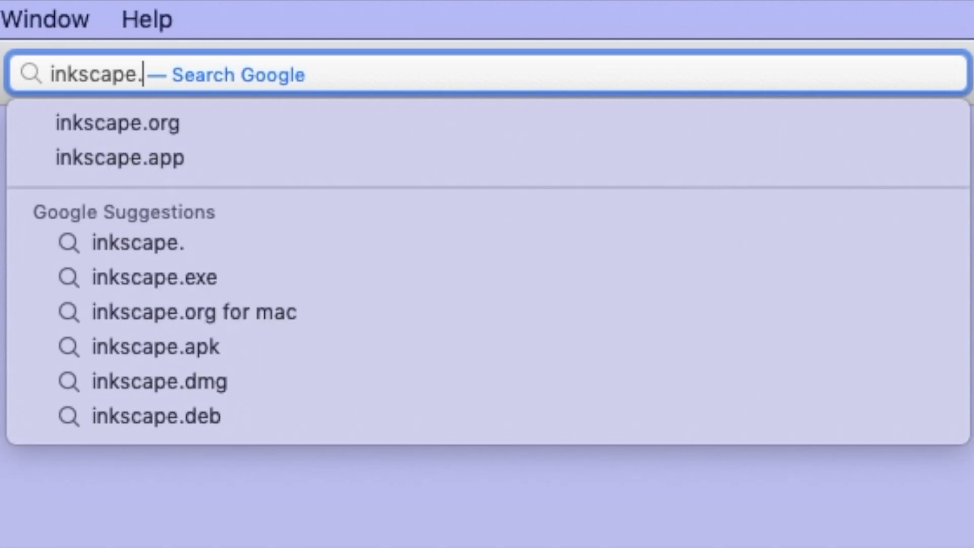
text(or)
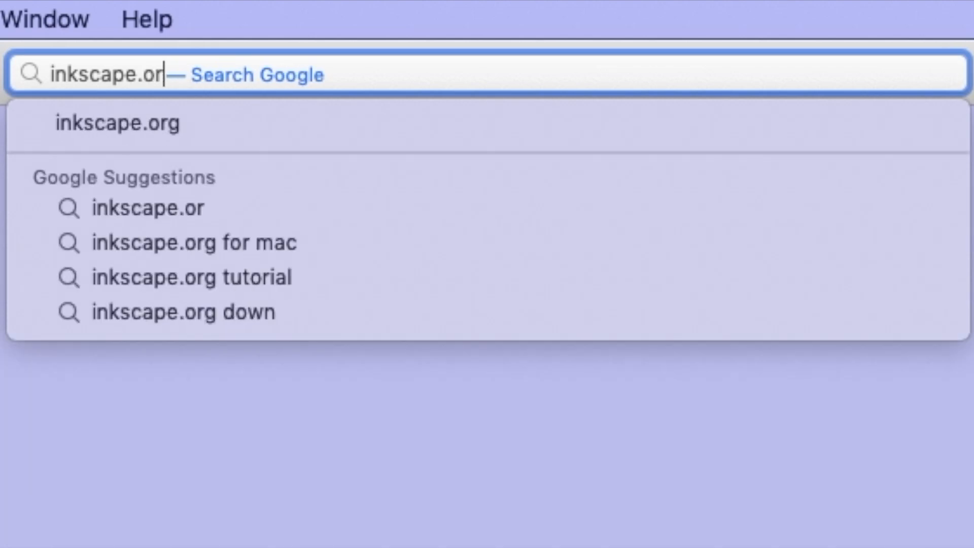
text(g)
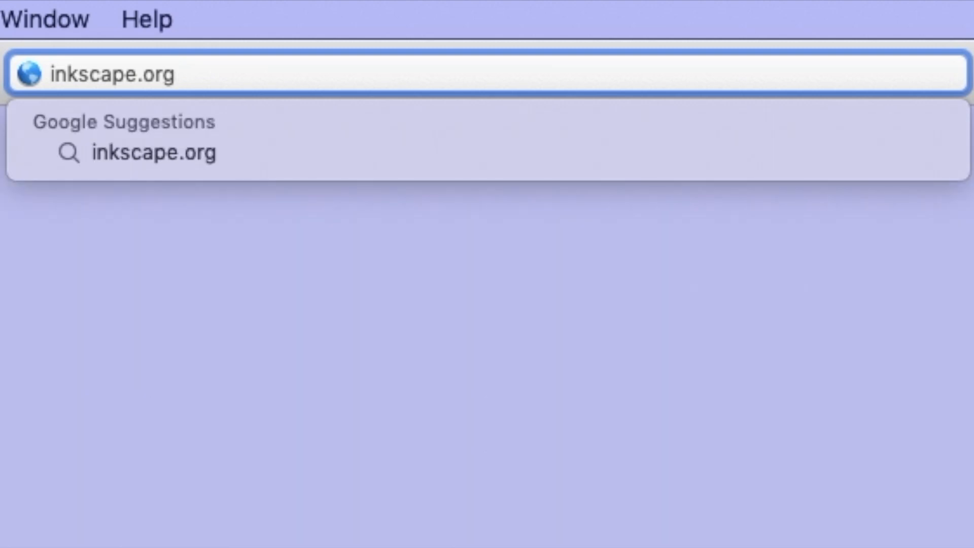
key(Return)
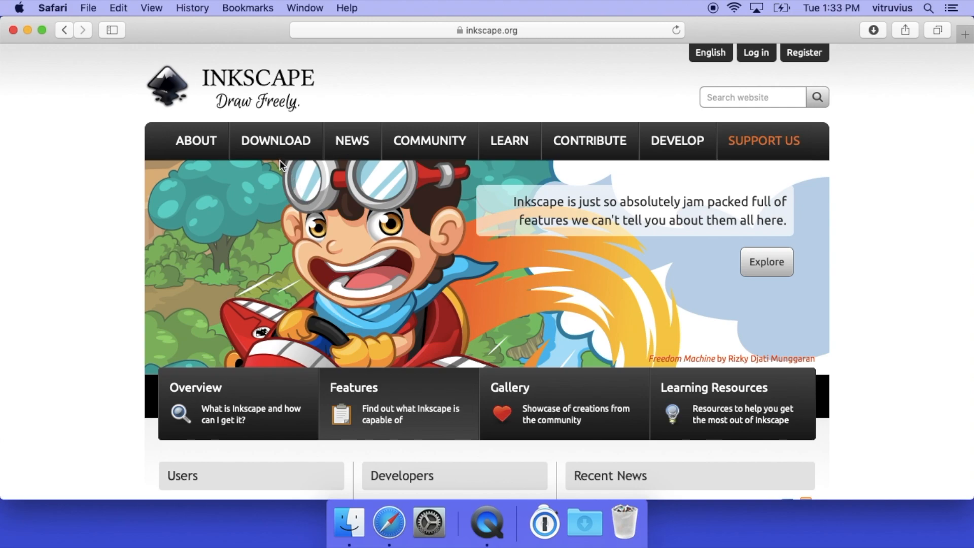
Go to the Inkscape download page for Mac OS X and choose the .dmg file for macOS
mouse_move(279, 156)
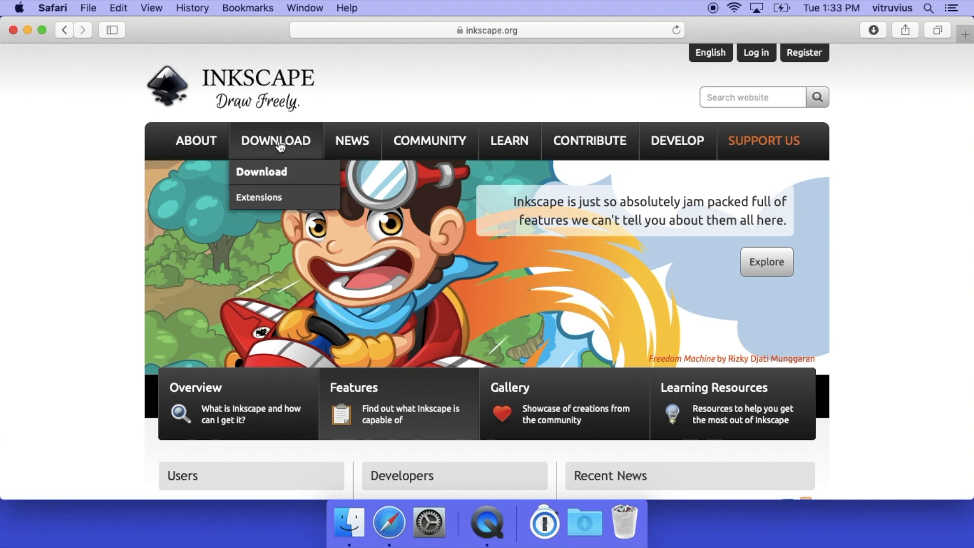
click(266, 174)
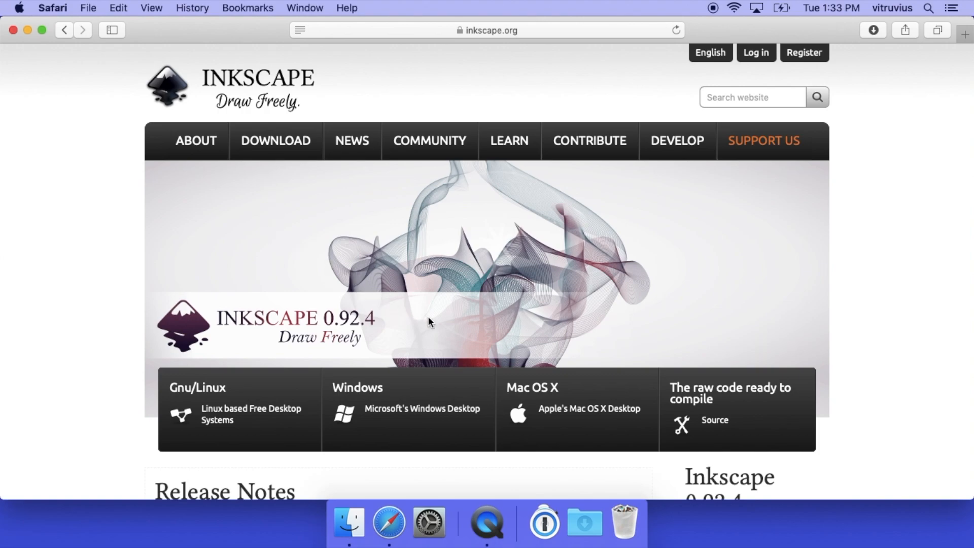
click(541, 404)
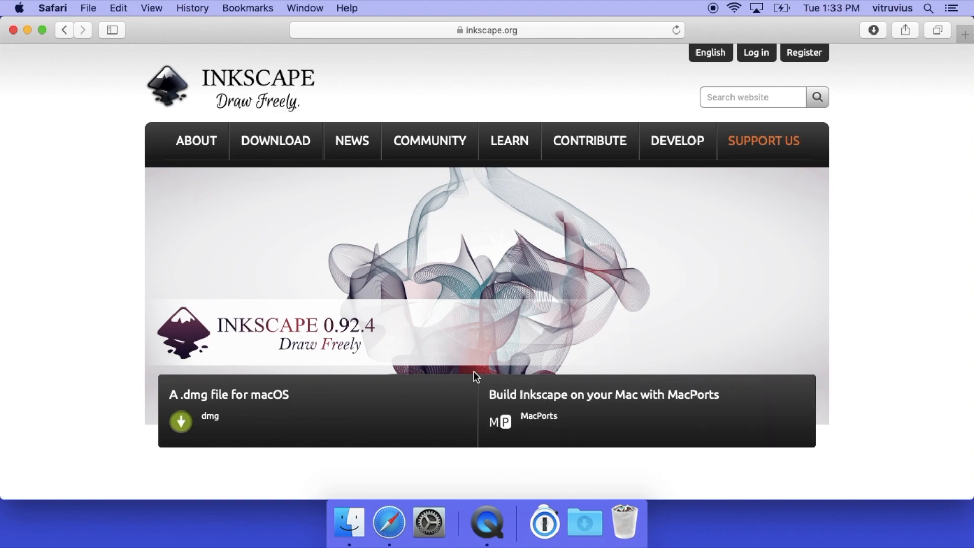
click(256, 395)
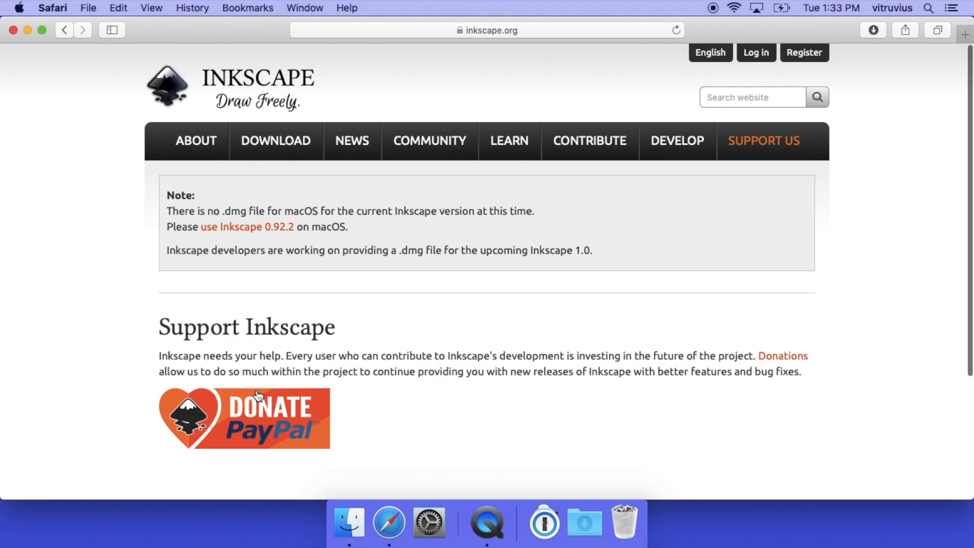
Switch to the Inkscape 0.92.2 release and download its Mac OS X 10.7 Installer (xquartz) dmg
click(231, 229)
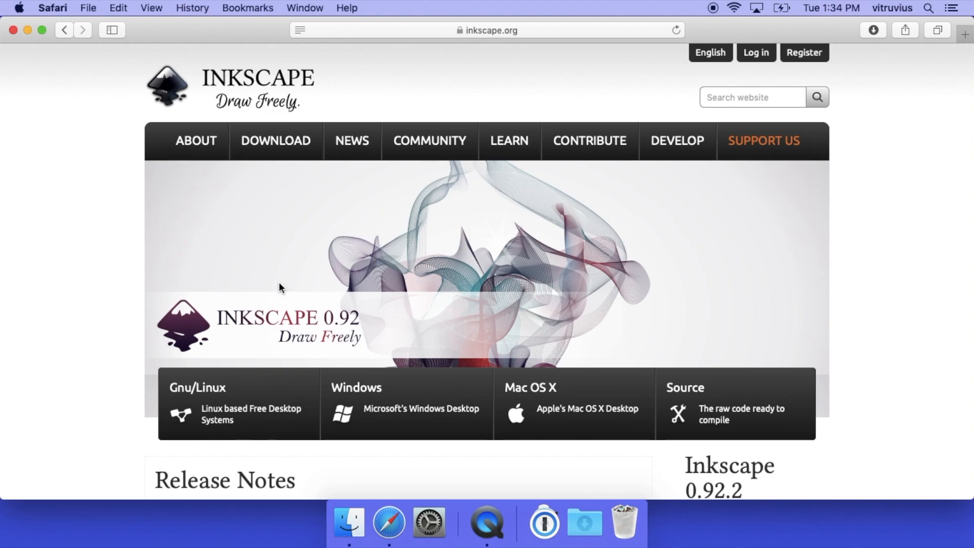
click(553, 413)
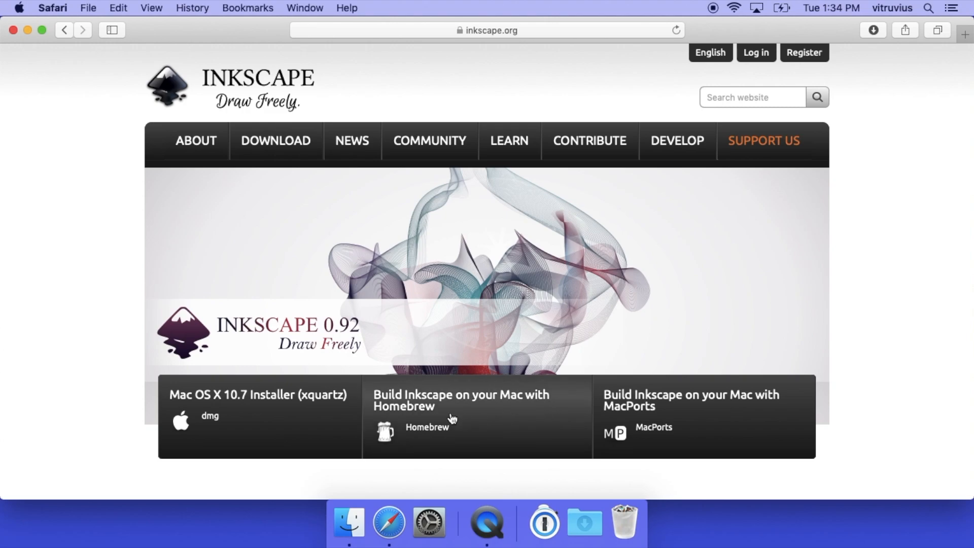
click(301, 401)
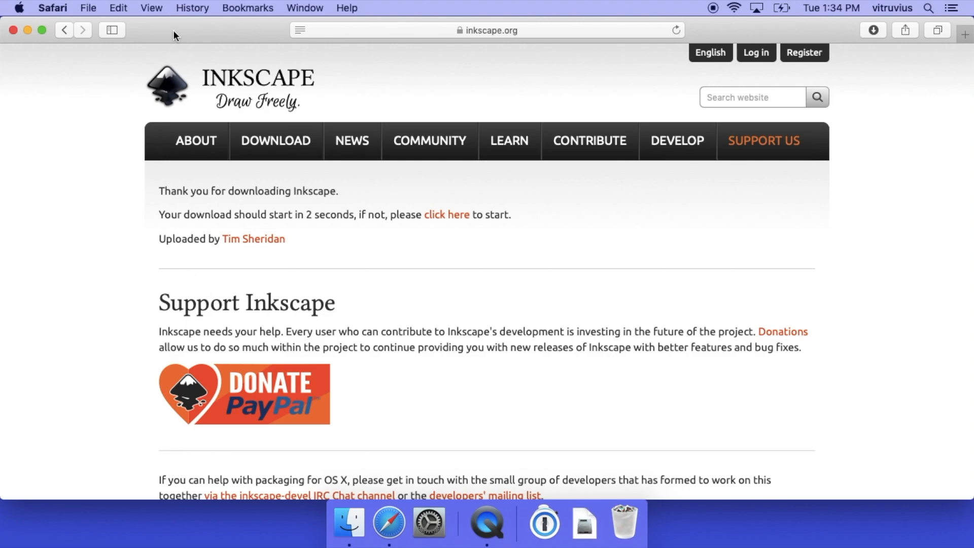
Quit Safari and open the downloaded disk image Inkscape-0.92.2-1-x11-10.7-x86_64.dmg
click(57, 8)
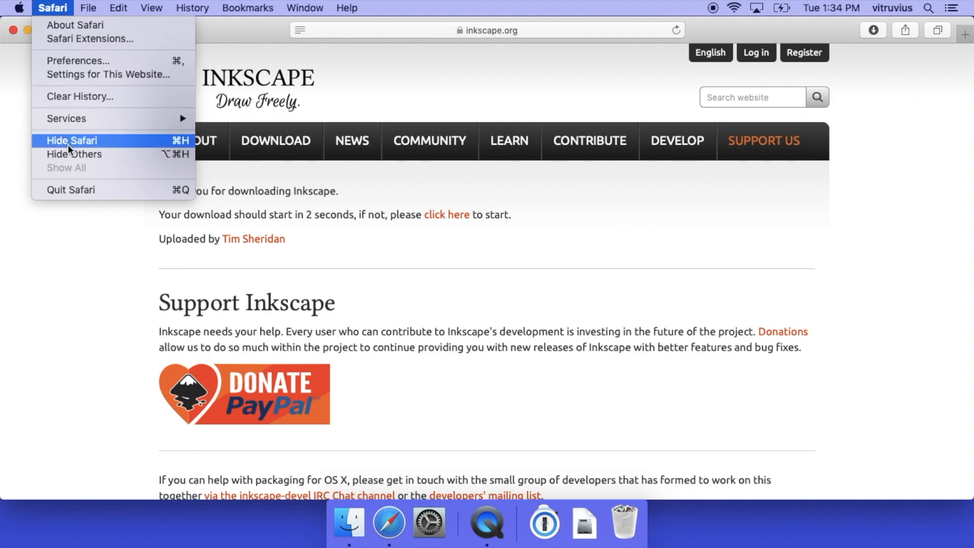
click(57, 190)
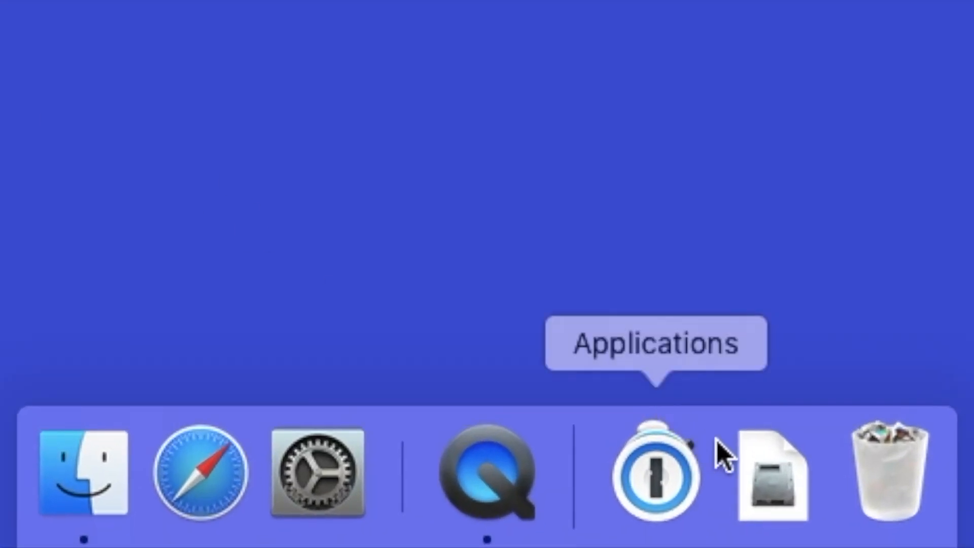
click(752, 474)
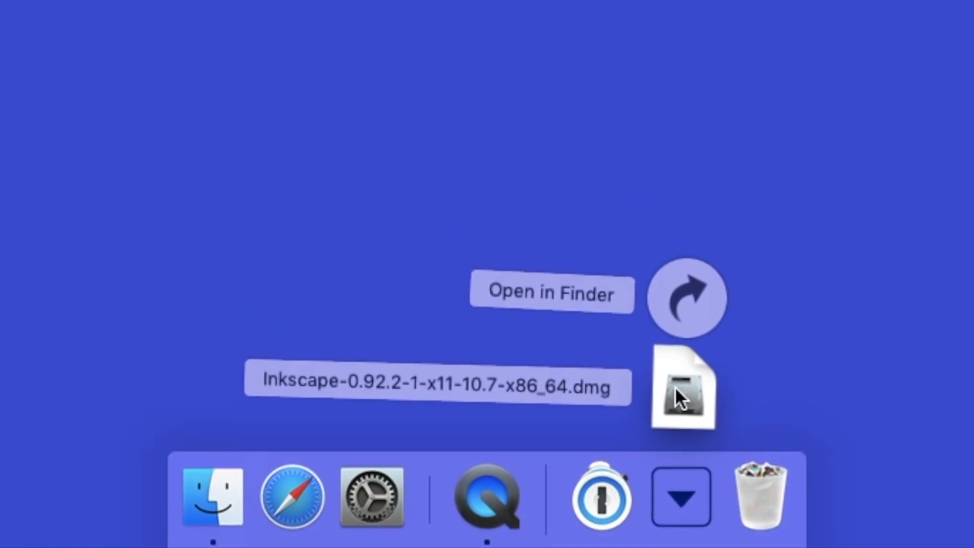
click(685, 383)
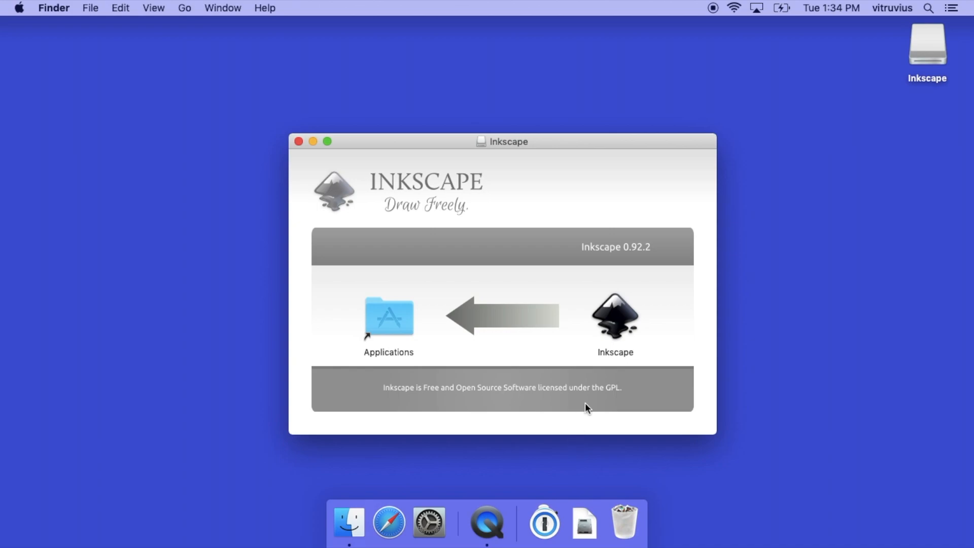
Copy Inkscape from the disk image into the Applications folder and eject the Inkscape disk image
click(616, 326)
drag(617, 326, 391, 332)
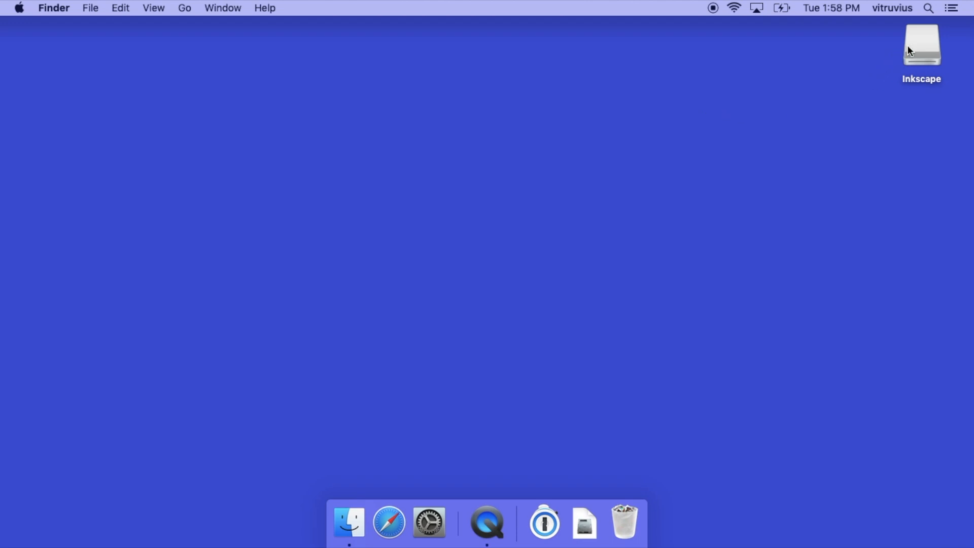
click(927, 47)
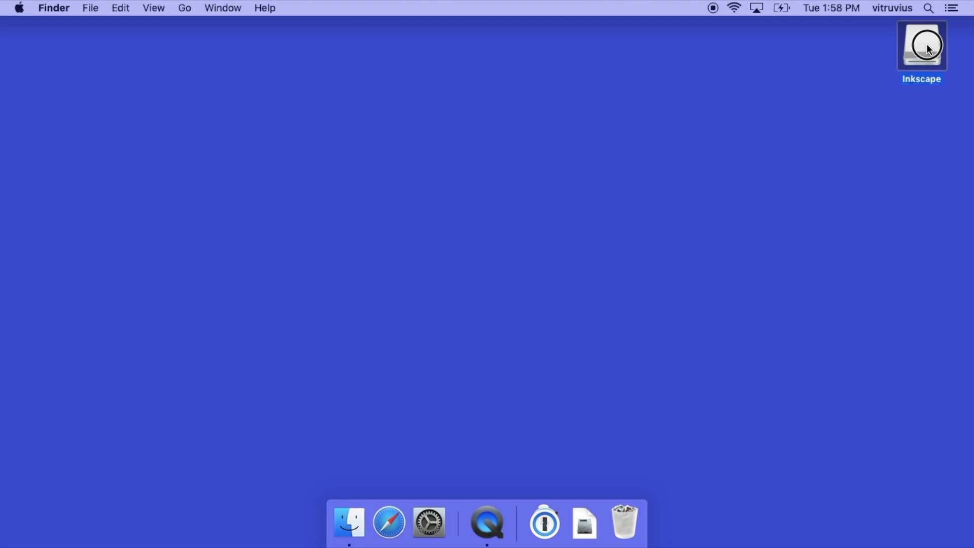
drag(929, 48, 631, 517)
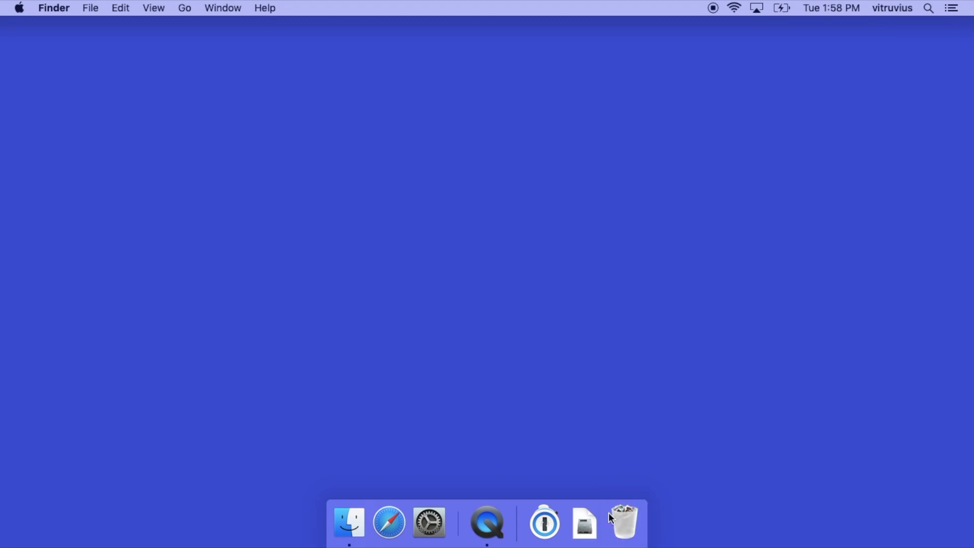
Try to launch Inkscape from the Applications folder and once more from the Dock, dismissing each alert
click(553, 528)
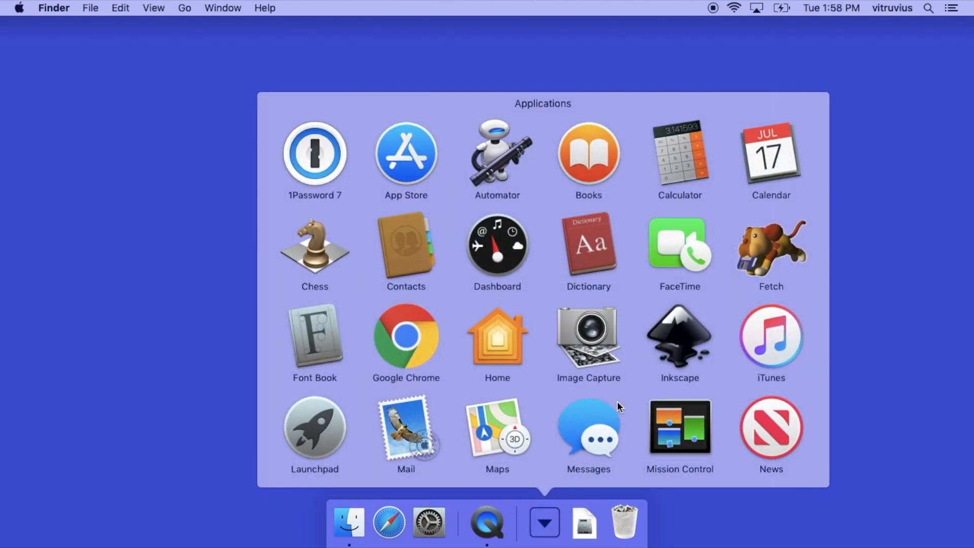
click(684, 346)
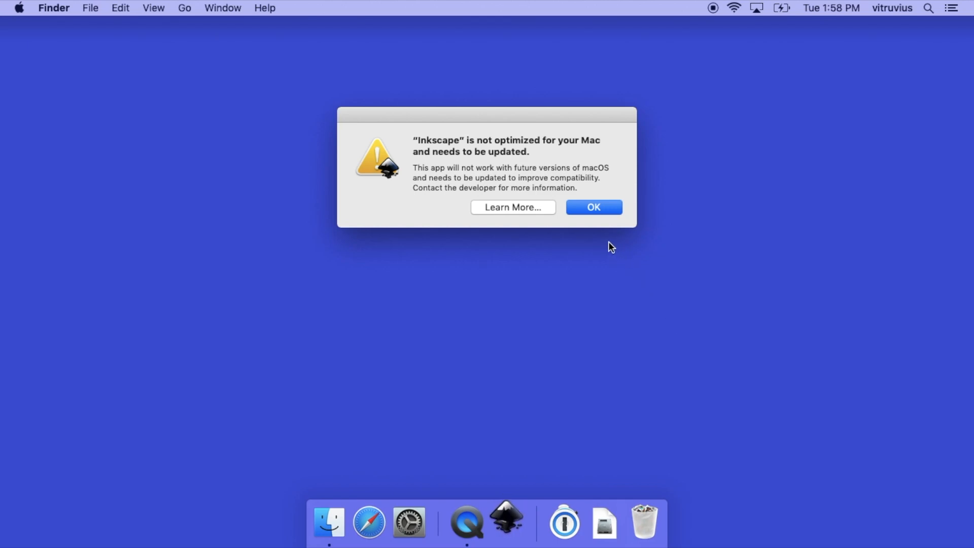
click(594, 210)
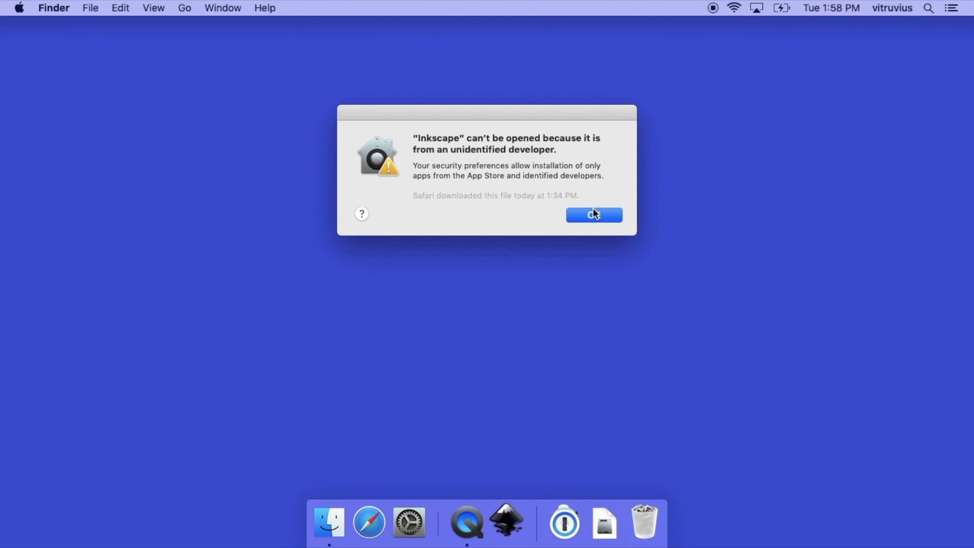
click(593, 212)
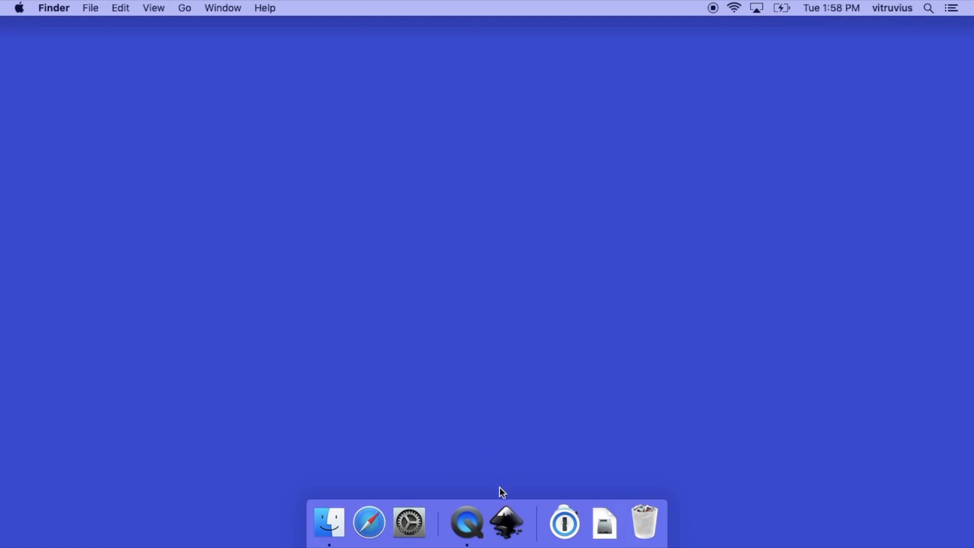
click(502, 524)
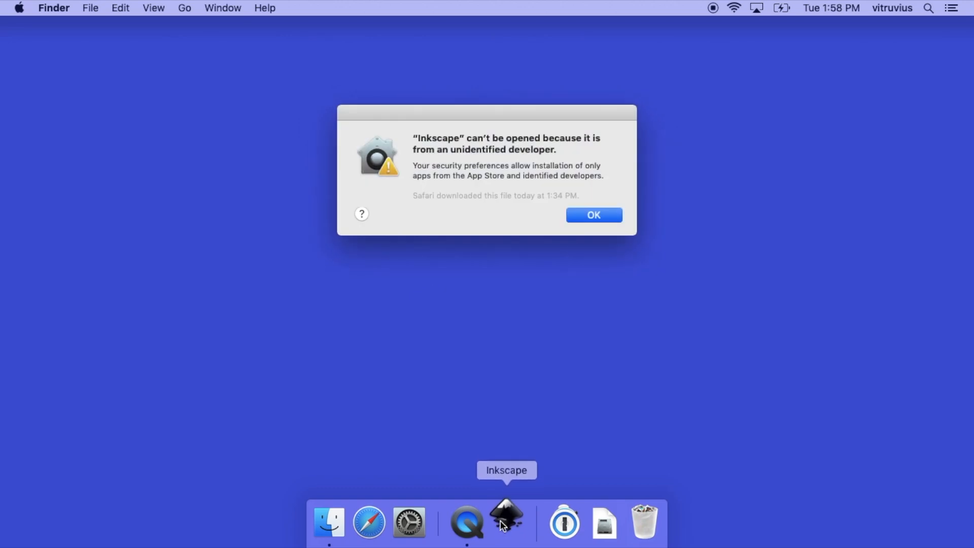
click(589, 215)
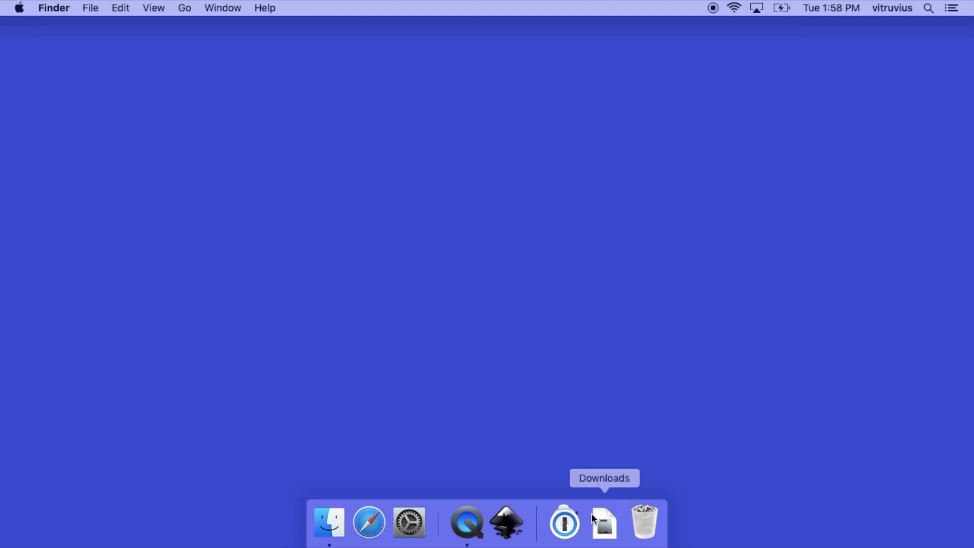
Open the Applications folder in a Finder window
click(566, 526)
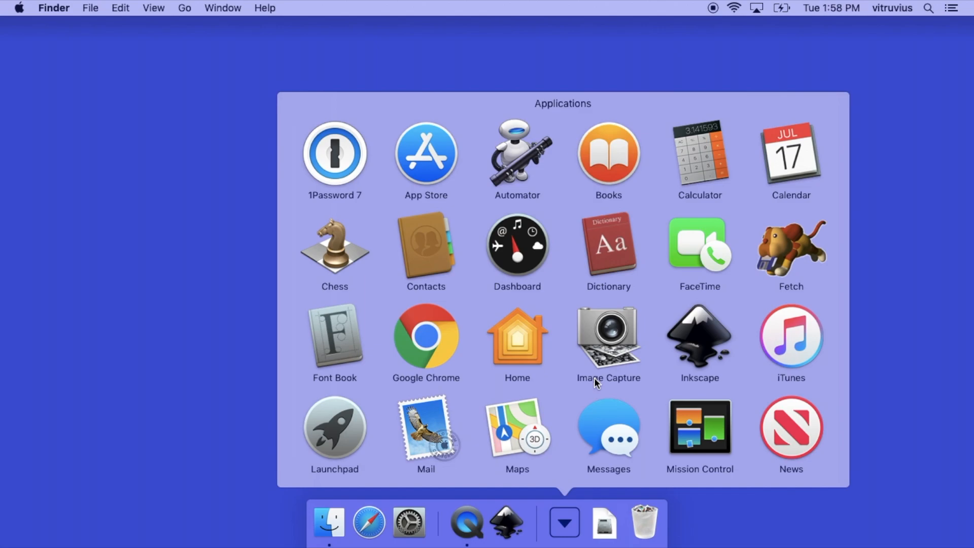
scroll(595, 375, down, 5)
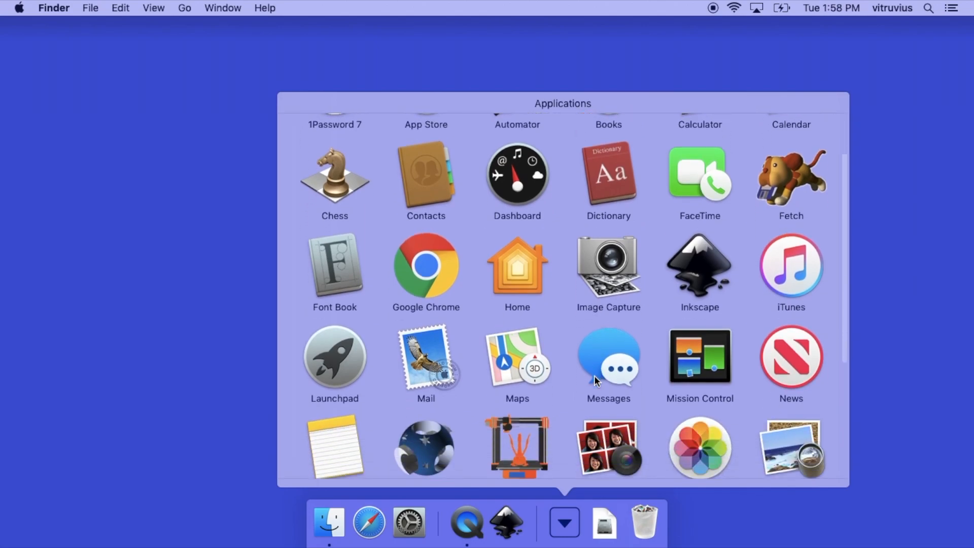
scroll(595, 377, down, 3)
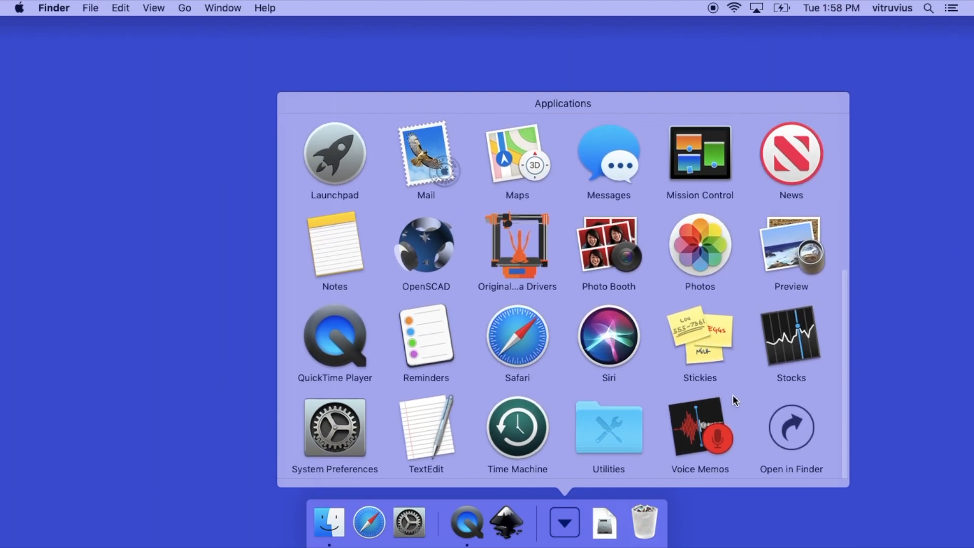
click(800, 428)
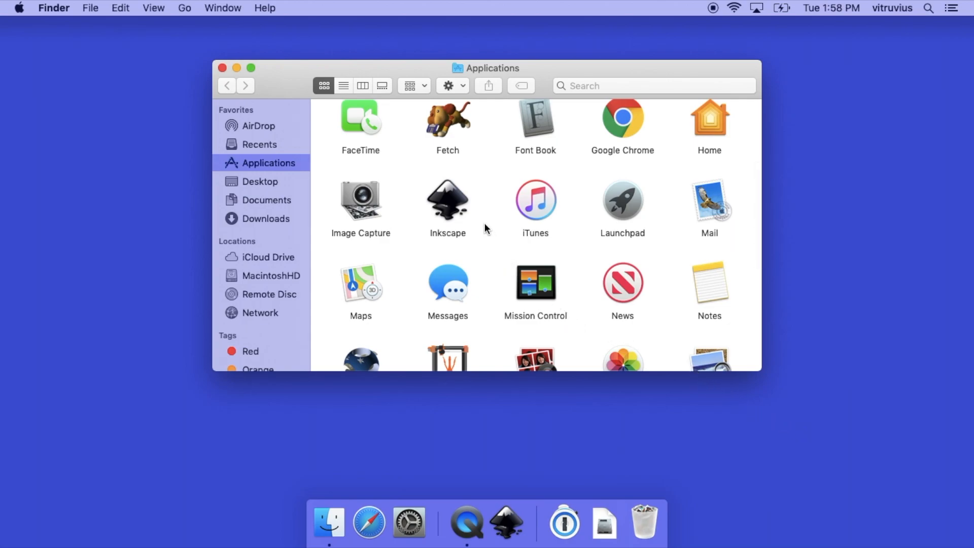
Open Inkscape despite the unidentified developer warning, allow it to control Finder, and dismiss the X11 first-run notice
right_click(449, 195)
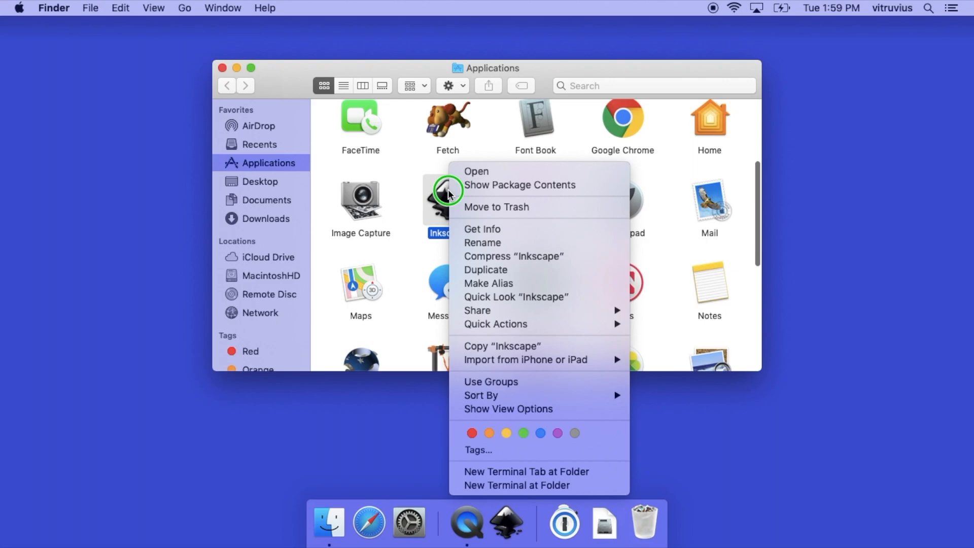
click(469, 171)
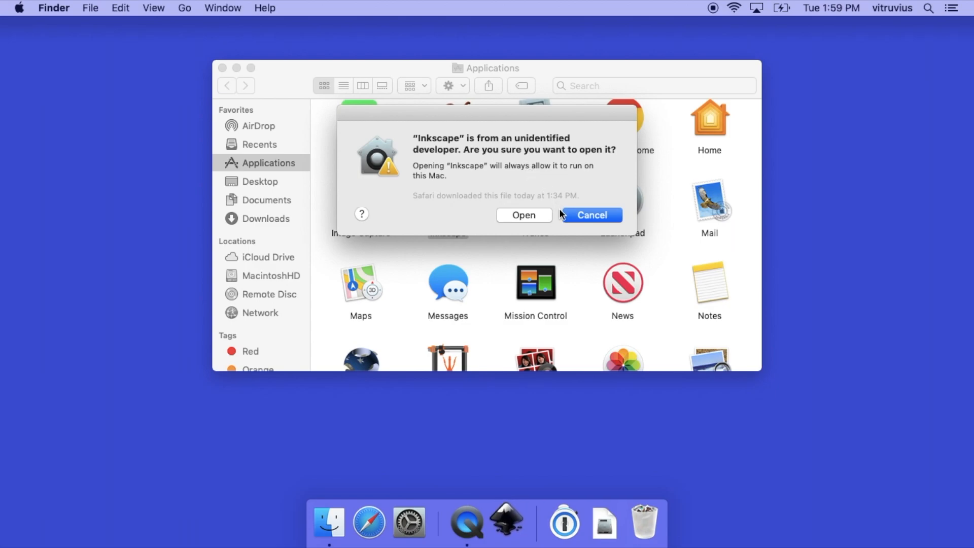
click(532, 218)
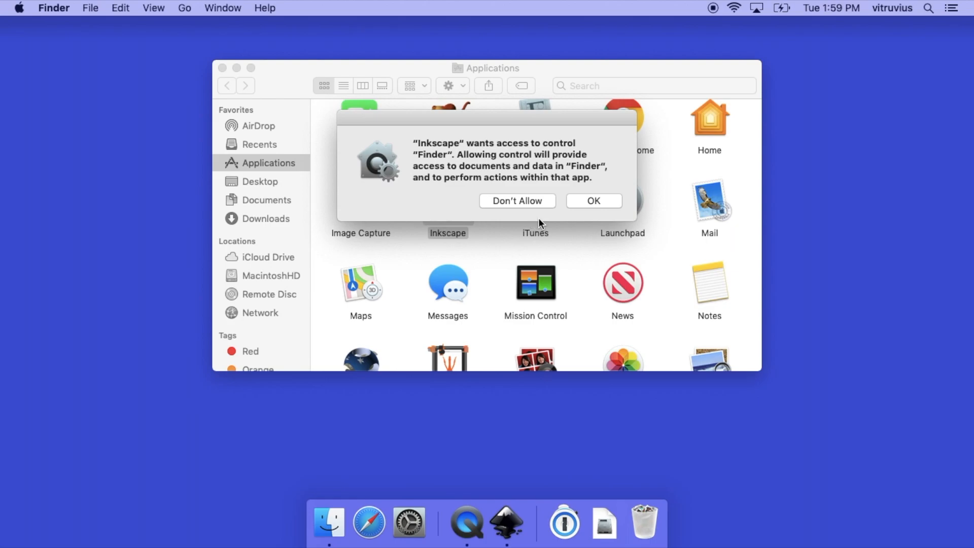
click(597, 200)
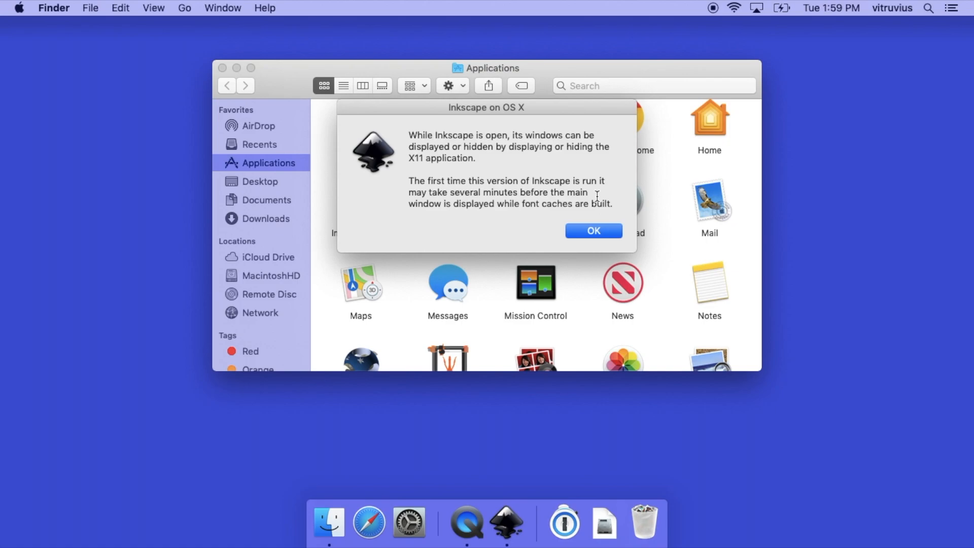
click(584, 229)
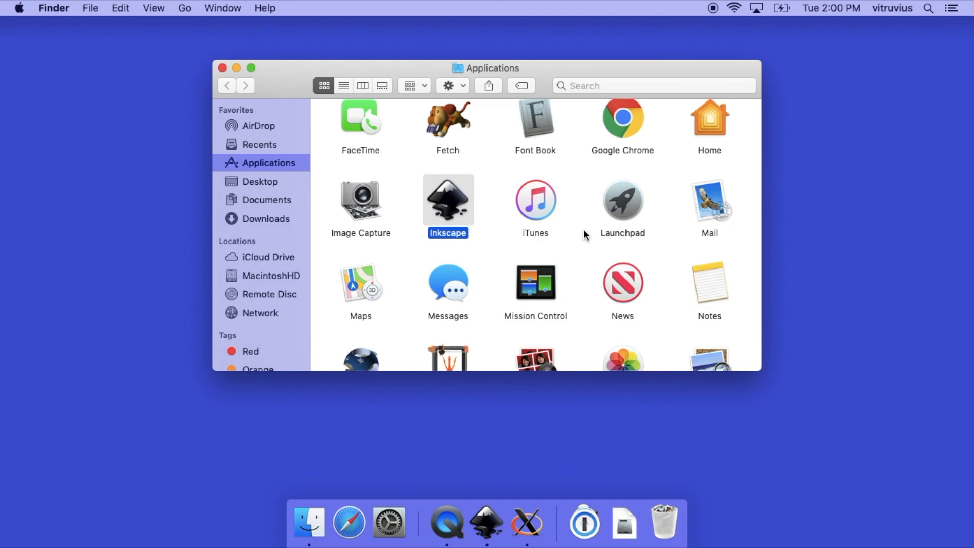
click(486, 525)
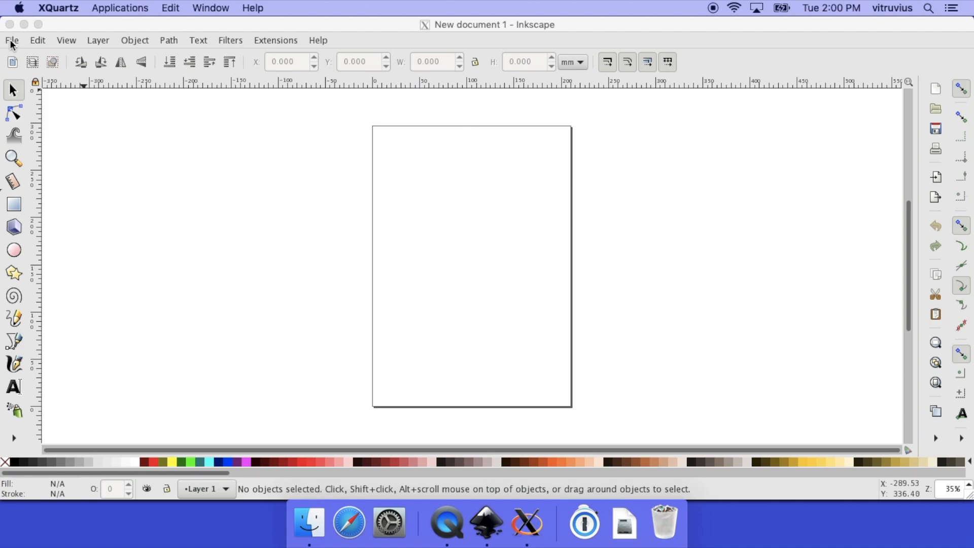
Quit Inkscape and X11, and close the Applications folder window
click(11, 43)
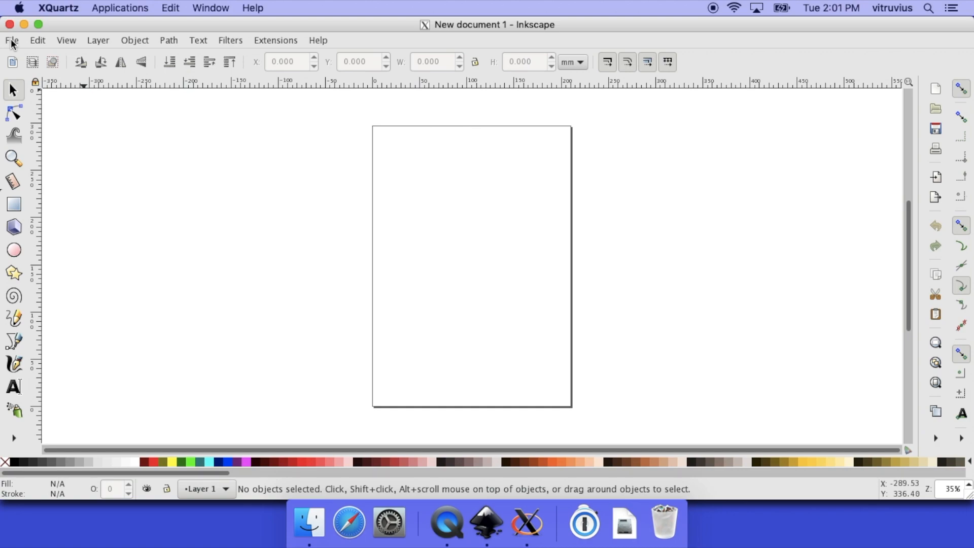
click(12, 43)
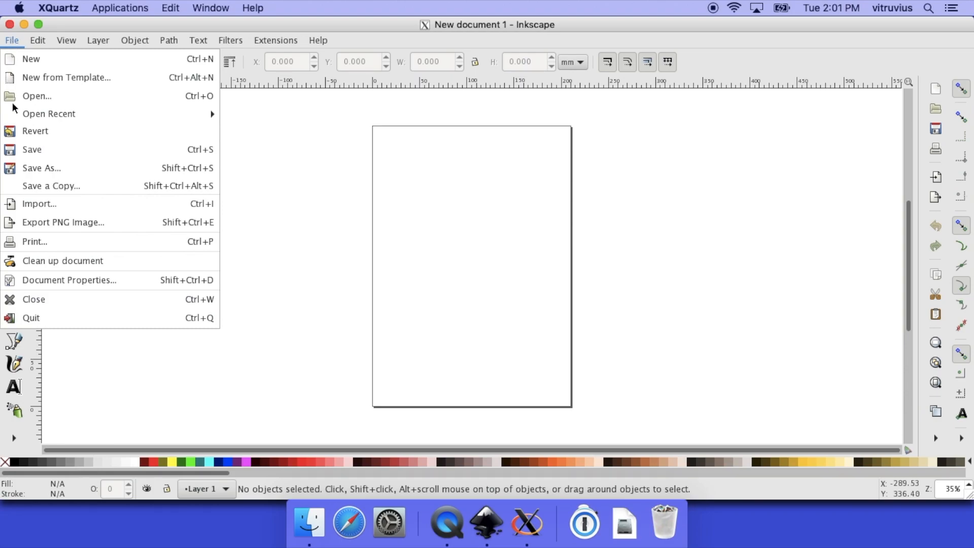
click(27, 317)
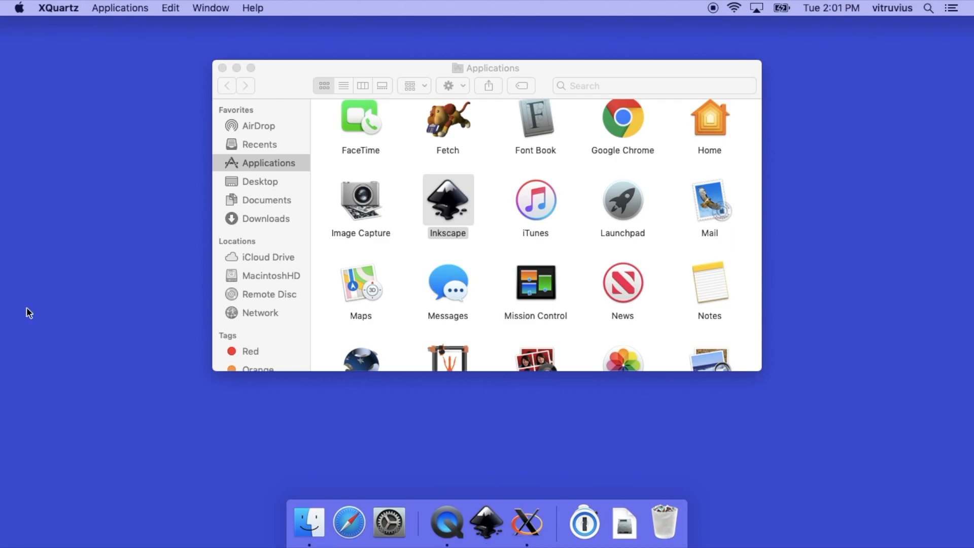
click(62, 10)
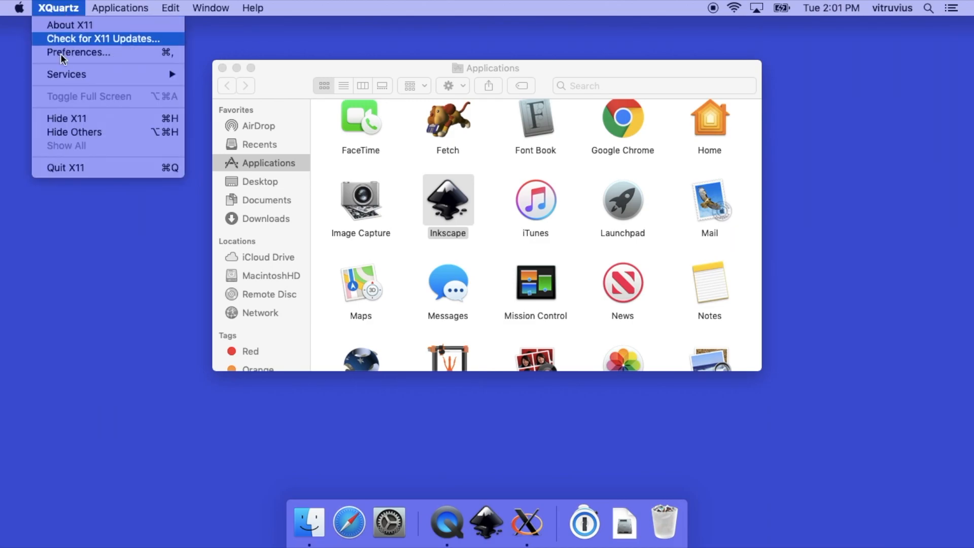
click(70, 171)
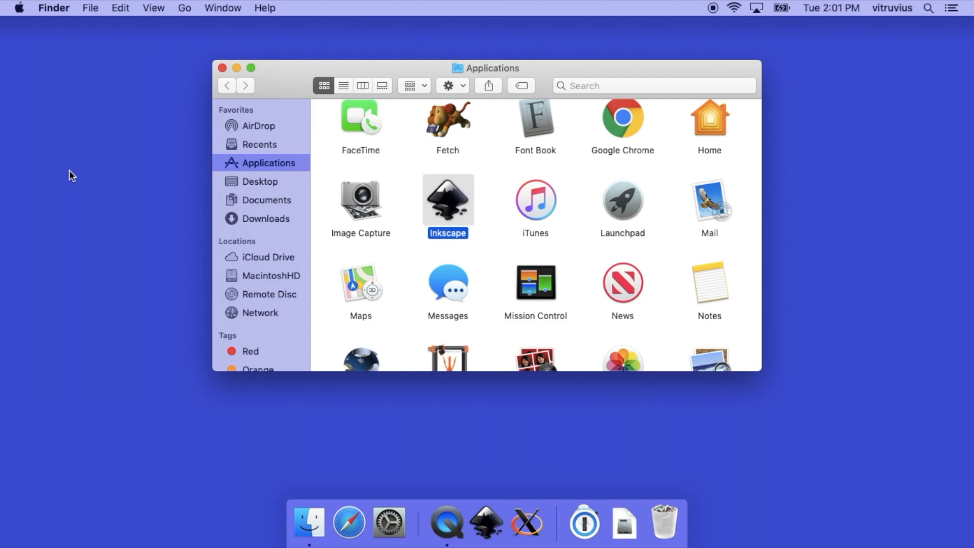
click(222, 67)
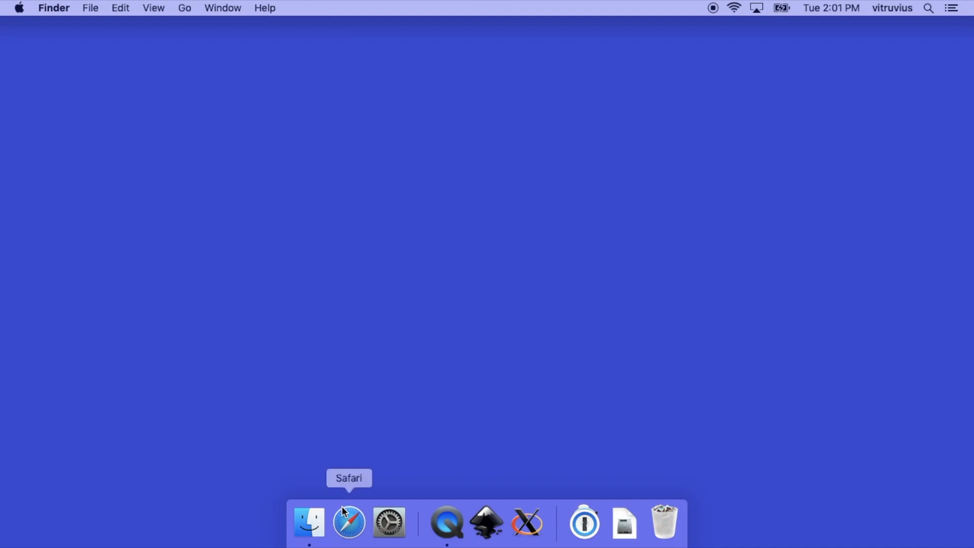
click(347, 520)
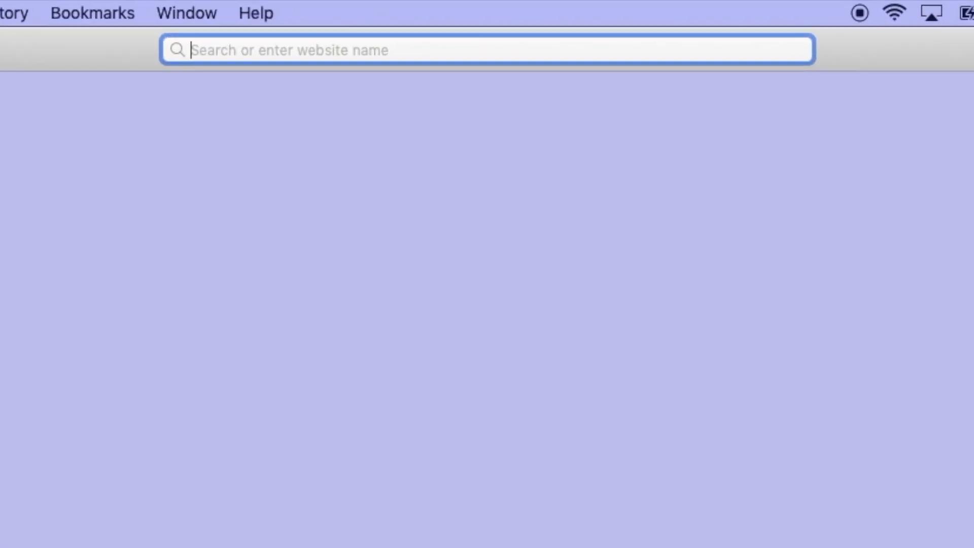
text(ww)
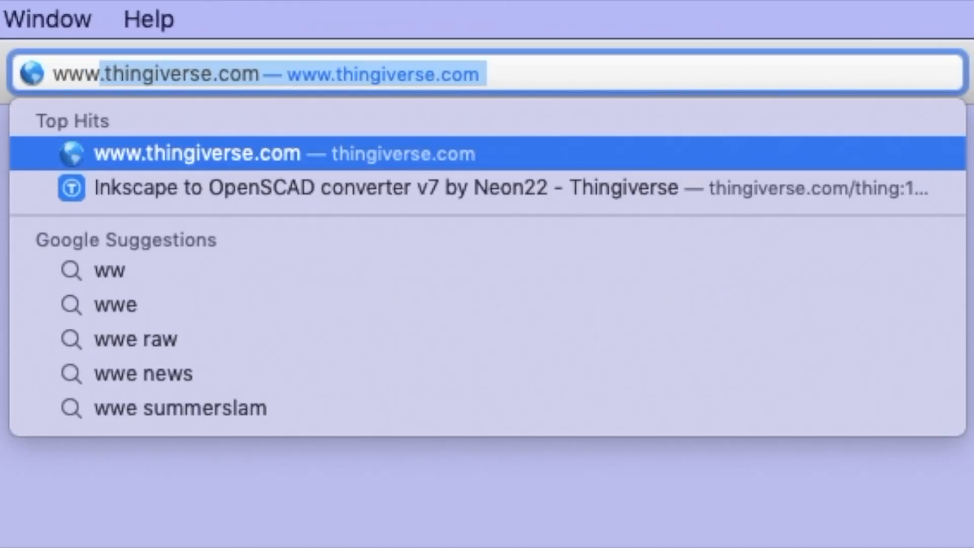
text(w)
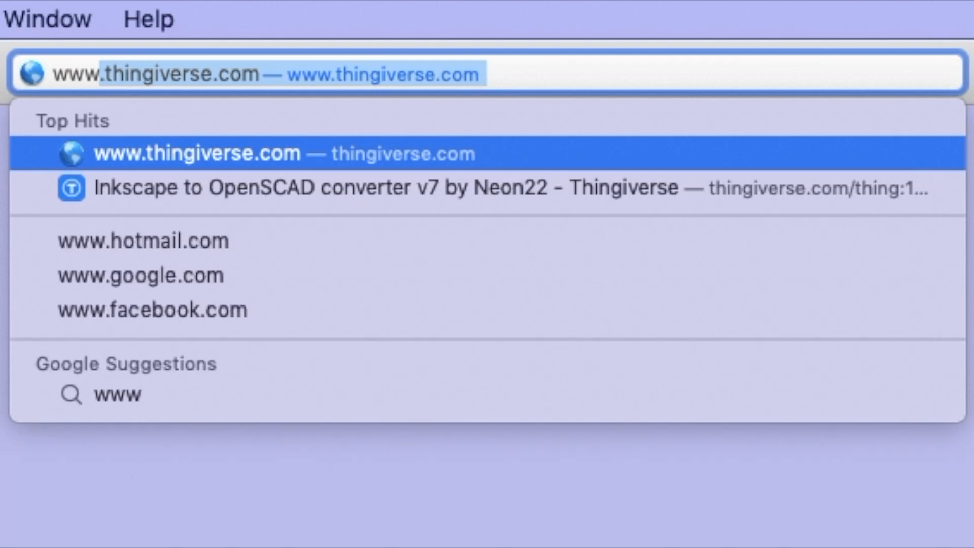
text(.thing)
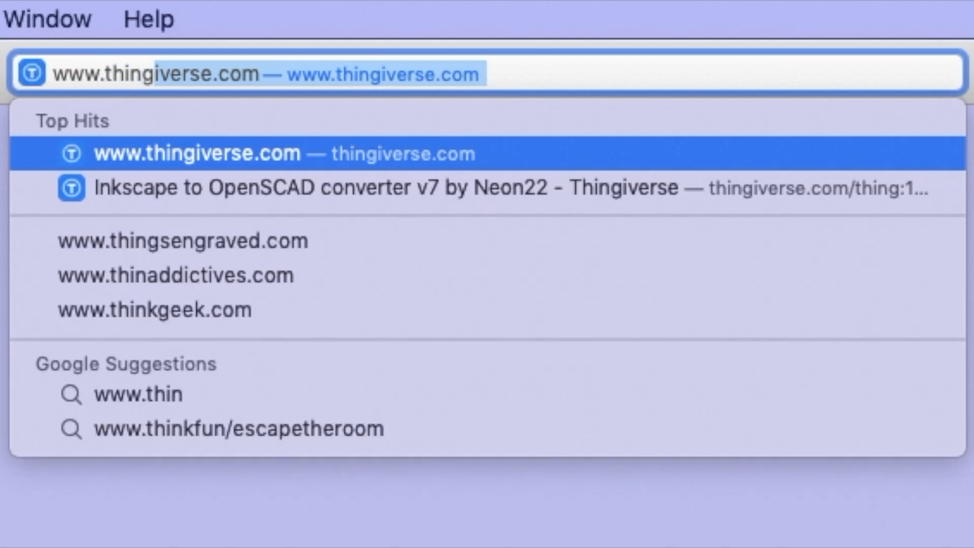
text(ives)
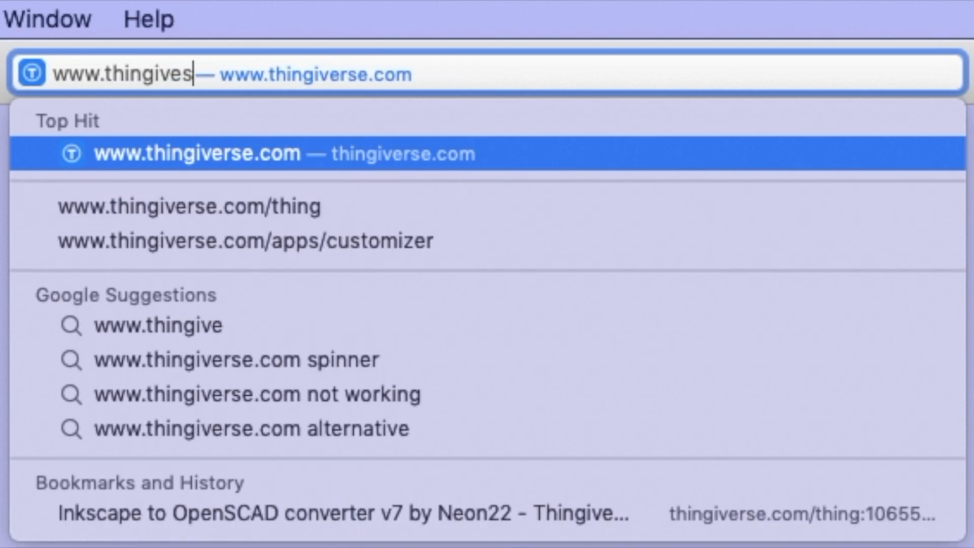
key(BackSpace)
text(rse.com)
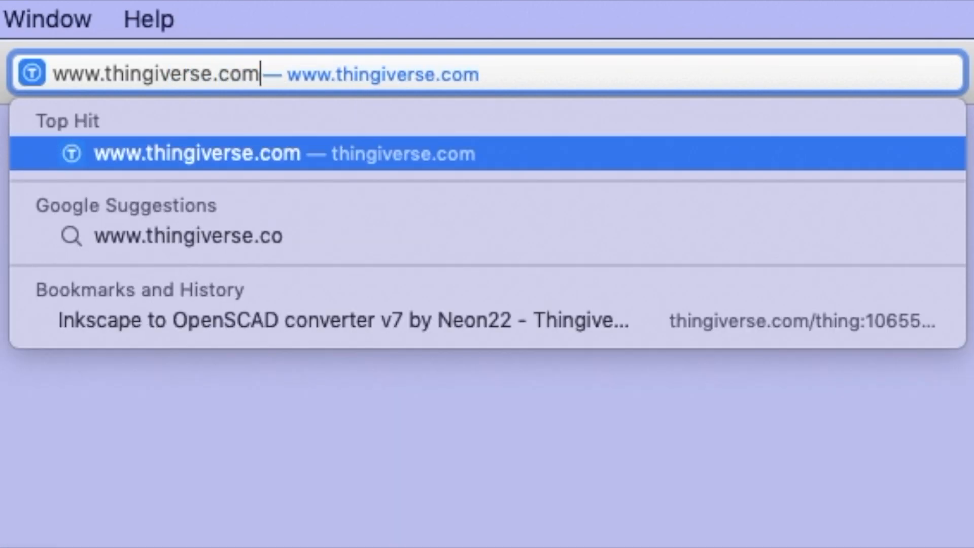
text(/thi)
text(ng)
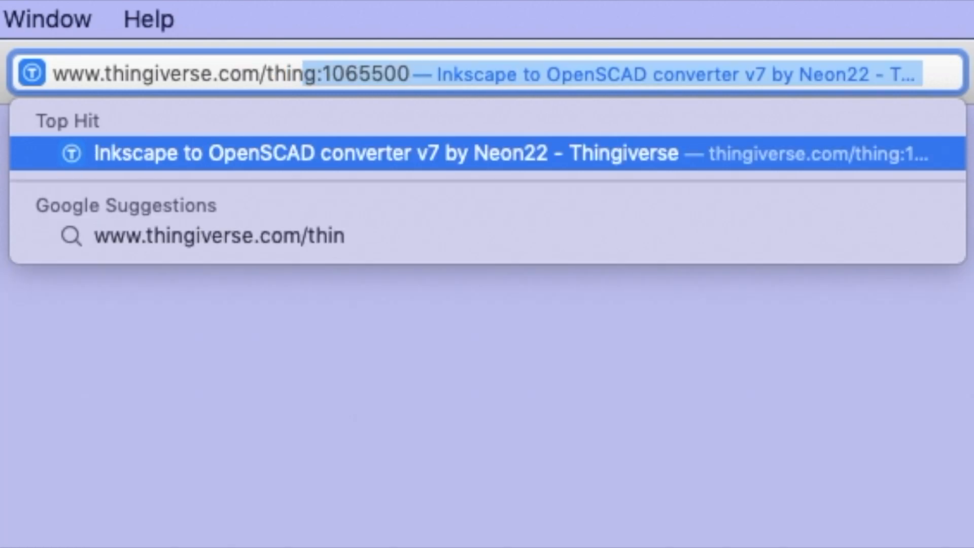
text(:)
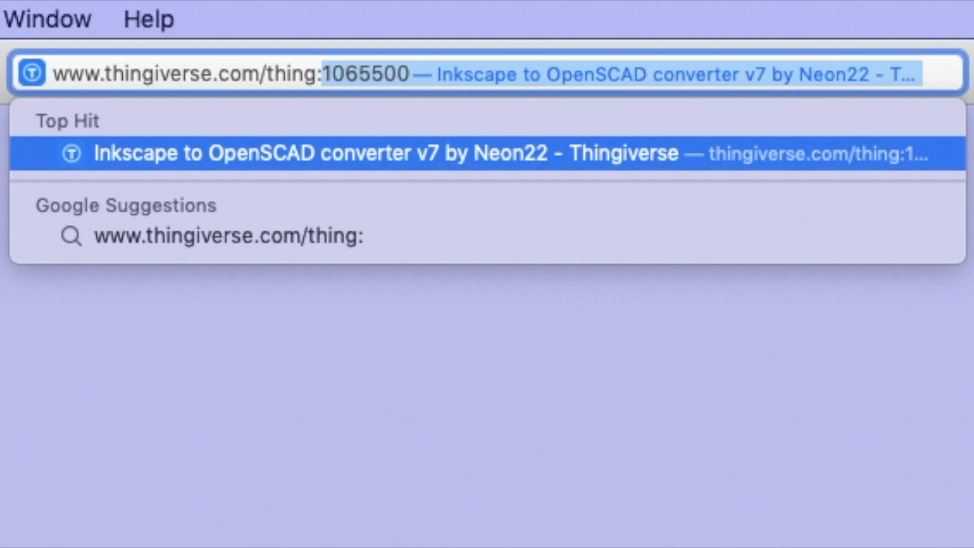
text(10)
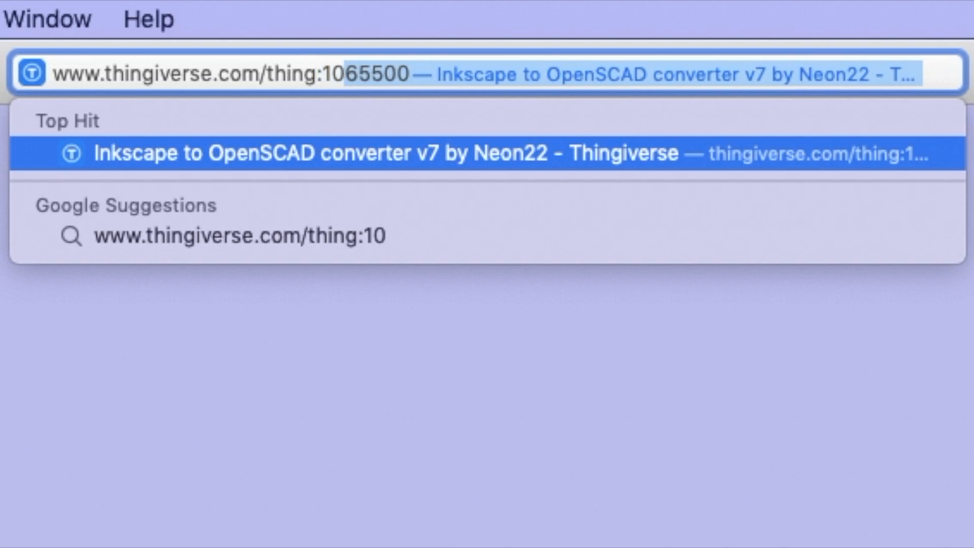
text(6)
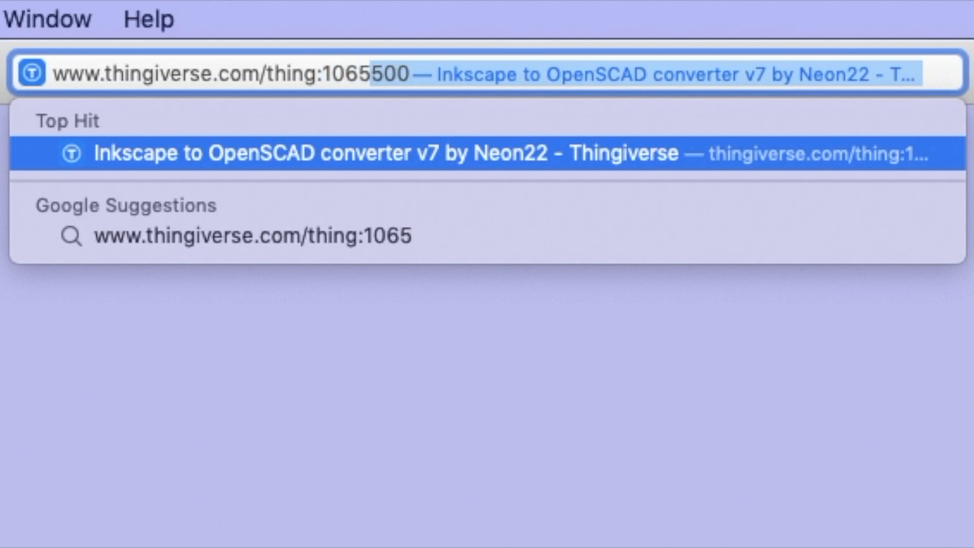
text(500)
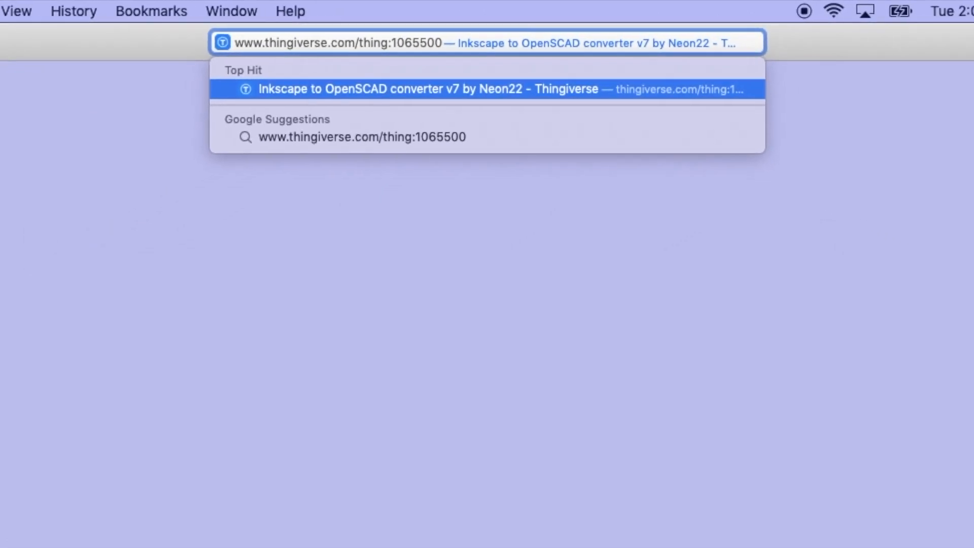
key(Return)
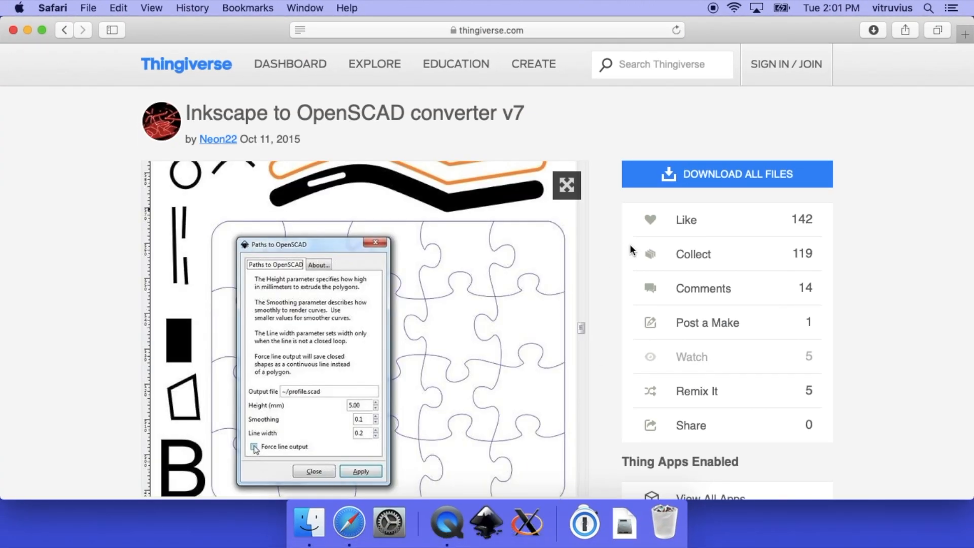
Download all files of the Inkscape to OpenSCAD converter v7 and quit Safari
click(722, 175)
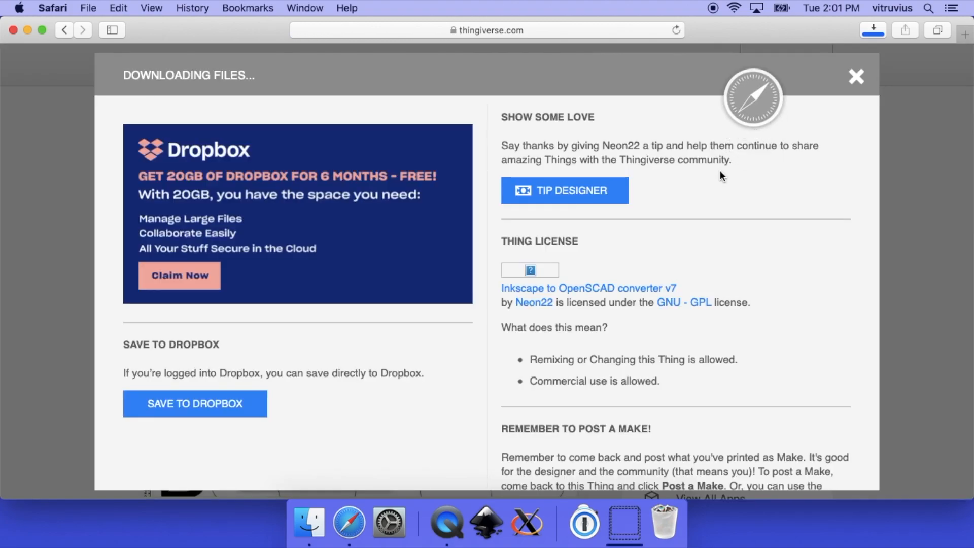
click(854, 85)
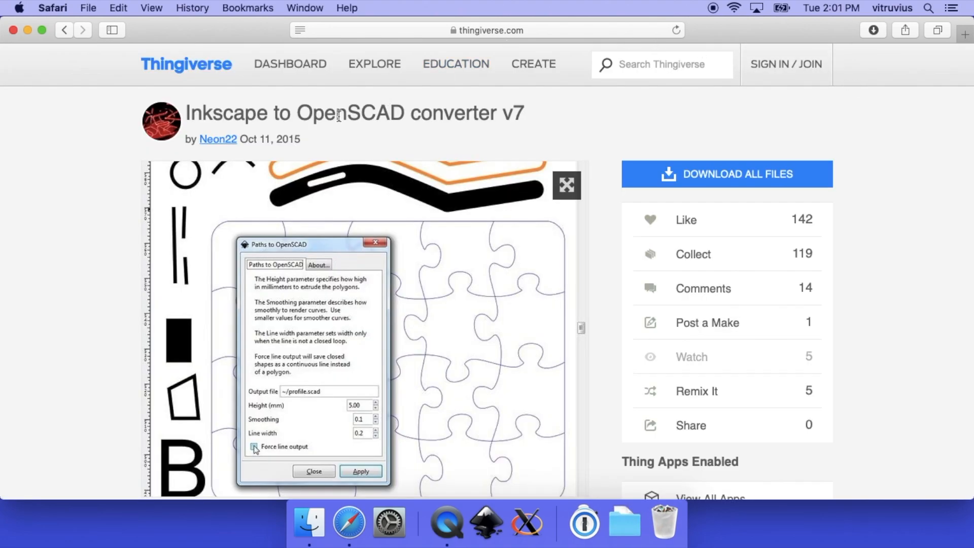
click(53, 7)
click(87, 195)
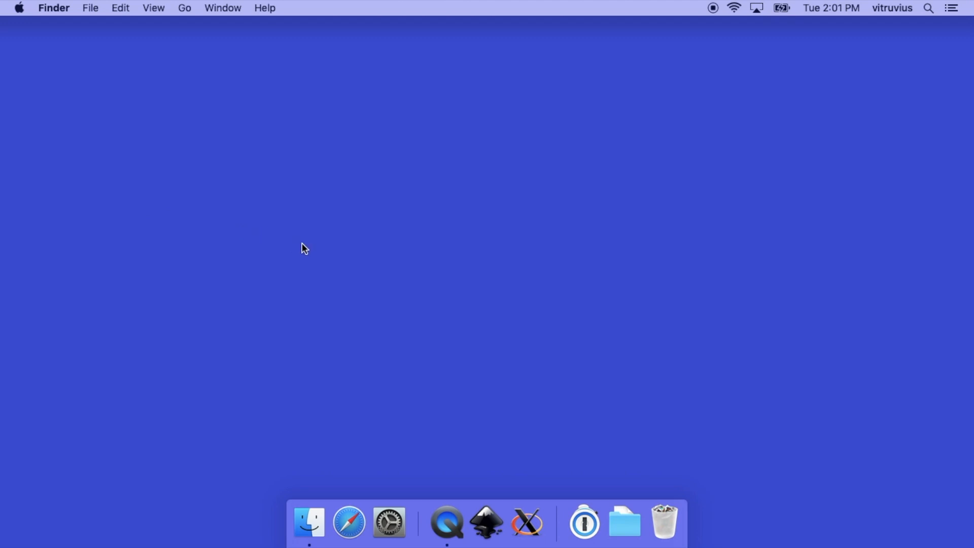
Extract paths2openscad-7.zip in the downloaded Inkscape_to_OpenSCAD_converter_v7 folder and move the extracted folder below the zip file
click(624, 523)
click(628, 470)
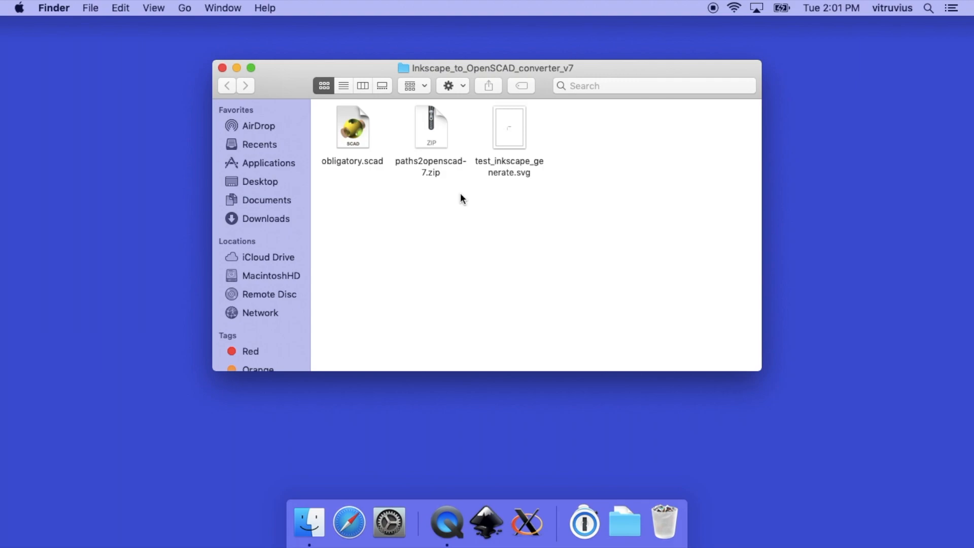
click(435, 128)
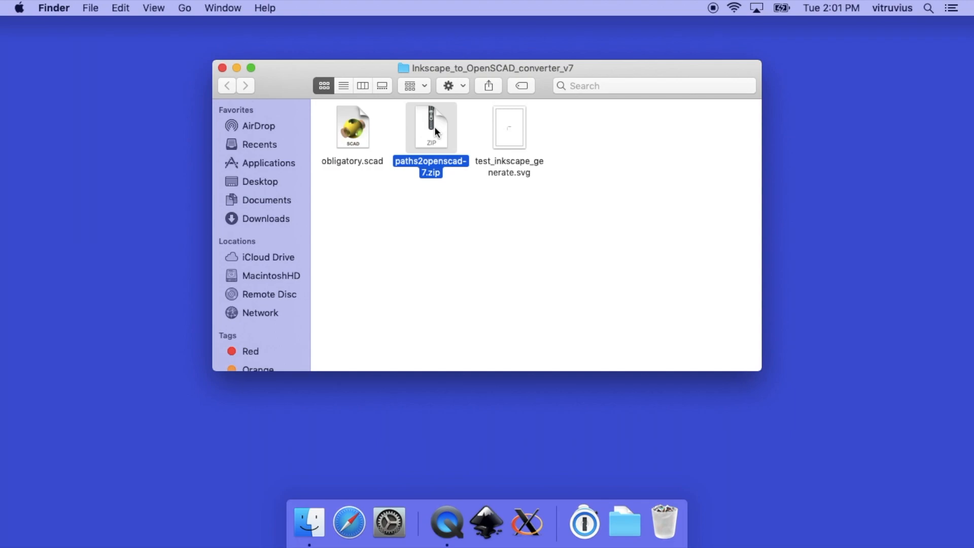
double_click(434, 127)
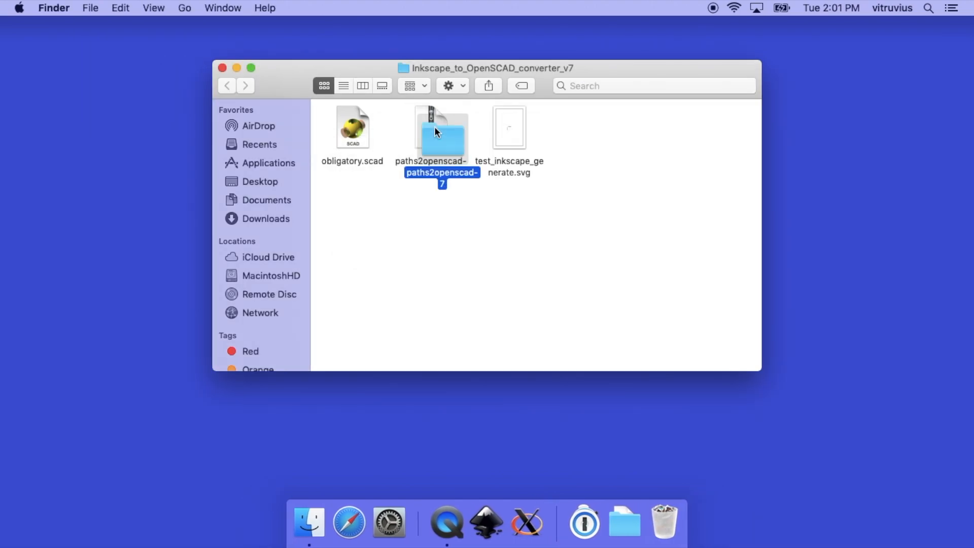
drag(437, 138, 445, 220)
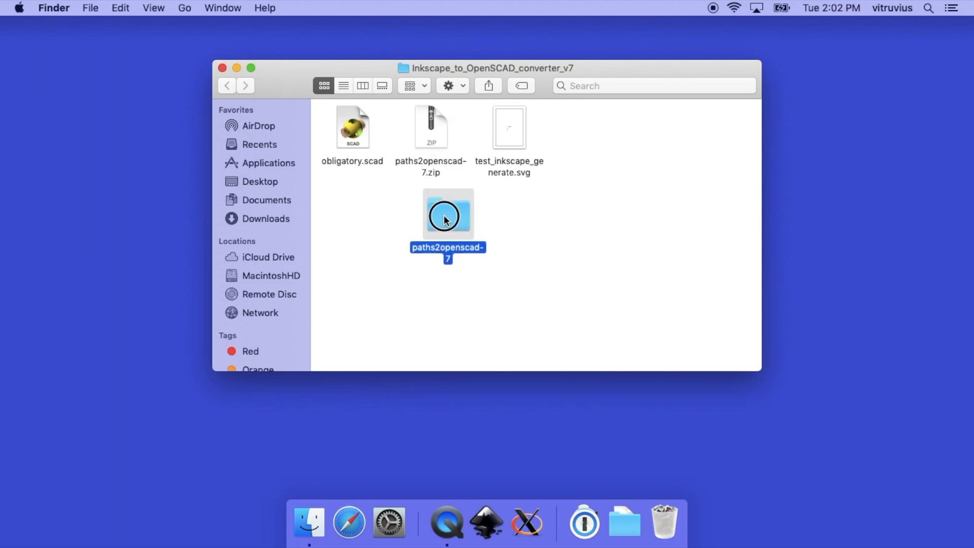
Open the extracted paths2openscad-7 folder and place a new Finder window beside it
double_click(444, 215)
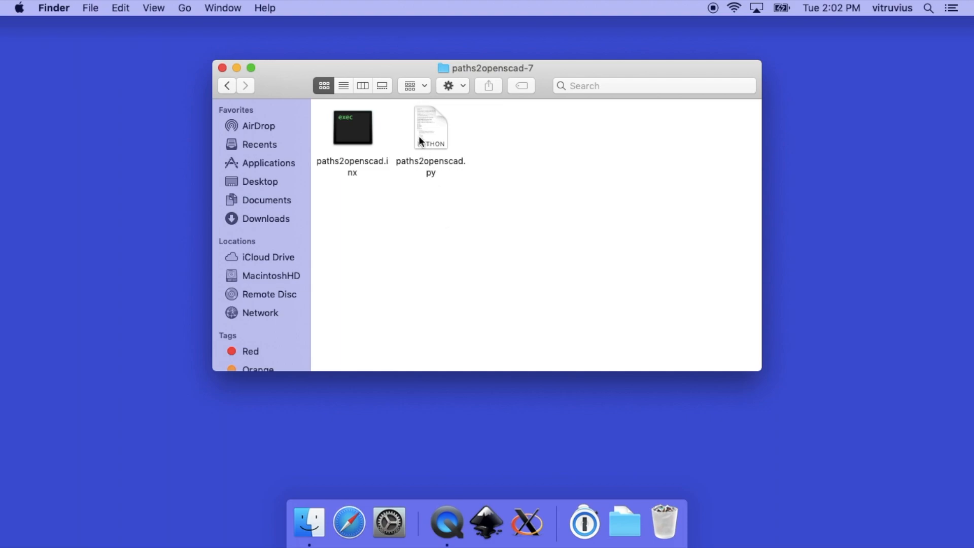
drag(298, 75, 496, 67)
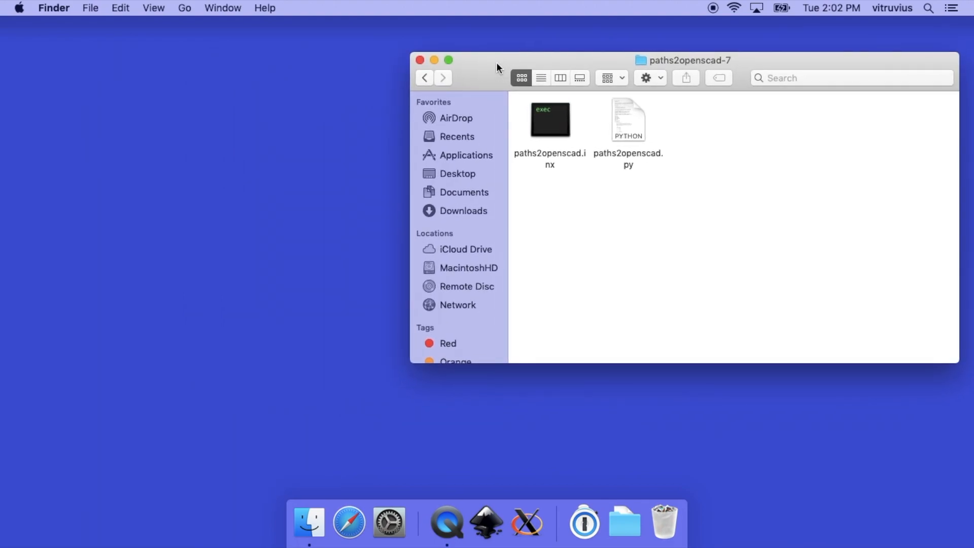
click(83, 7)
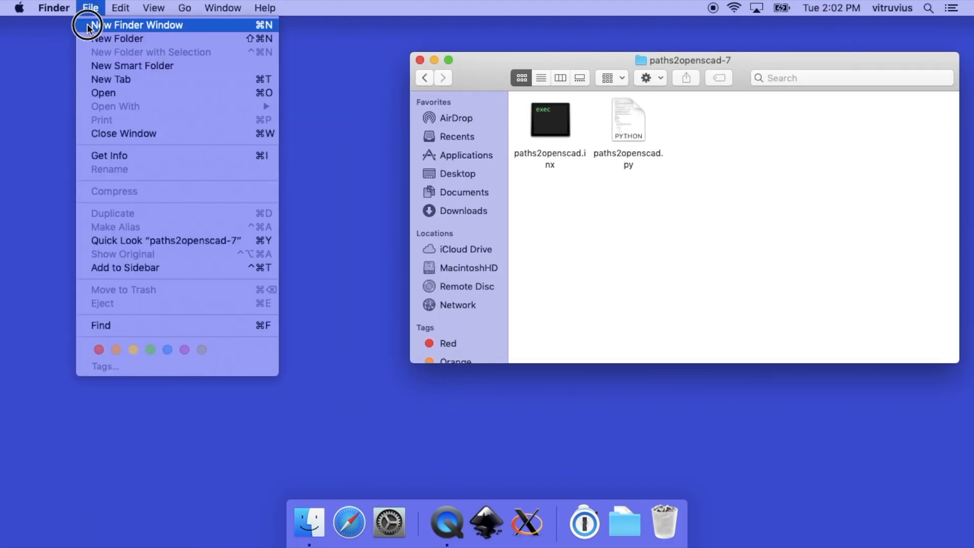
click(89, 26)
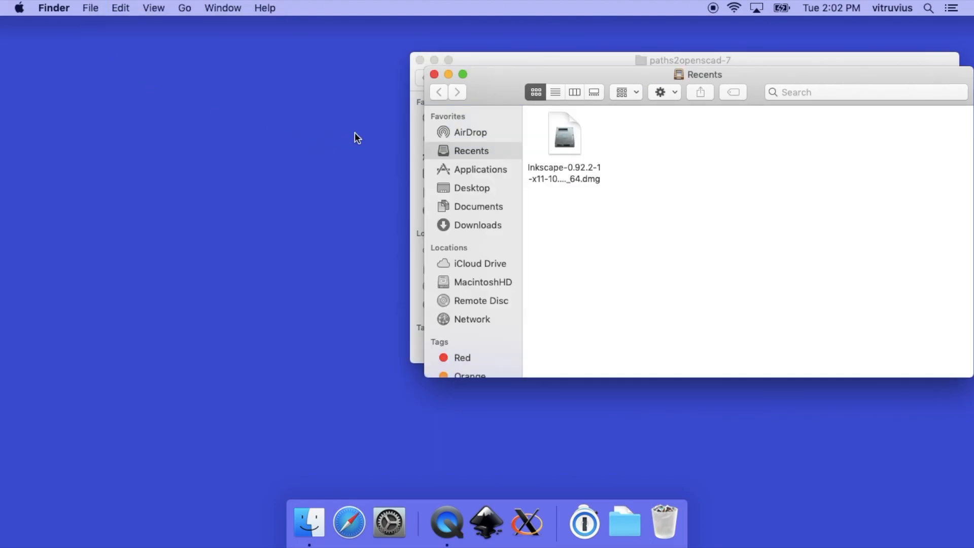
drag(502, 92, 117, 76)
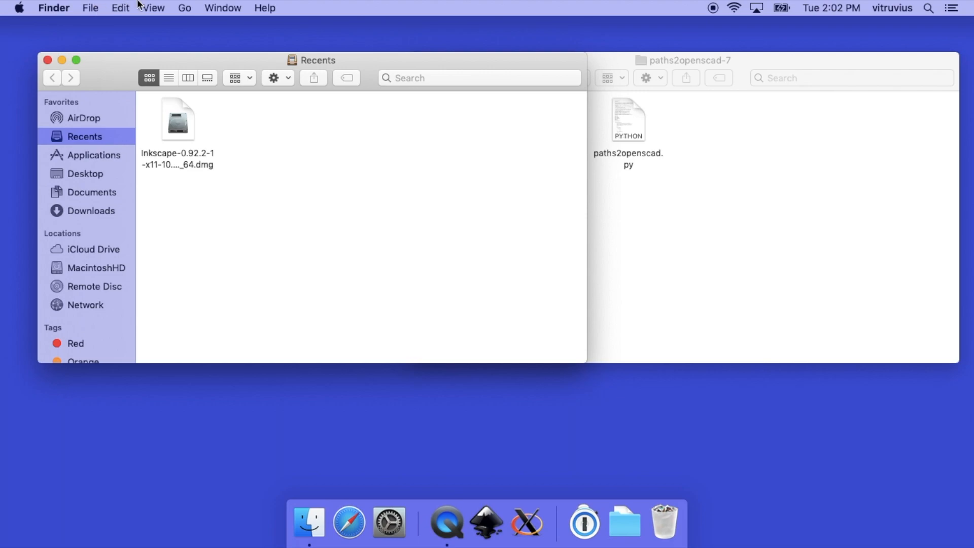
Go to the folder ~/.config/inkscape/extensions/ in the new Finder window
click(184, 5)
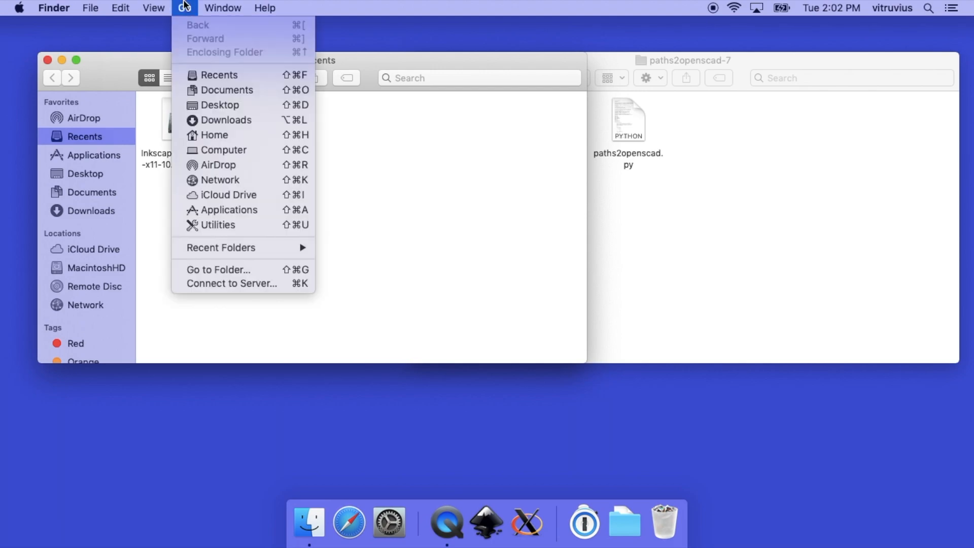
click(212, 269)
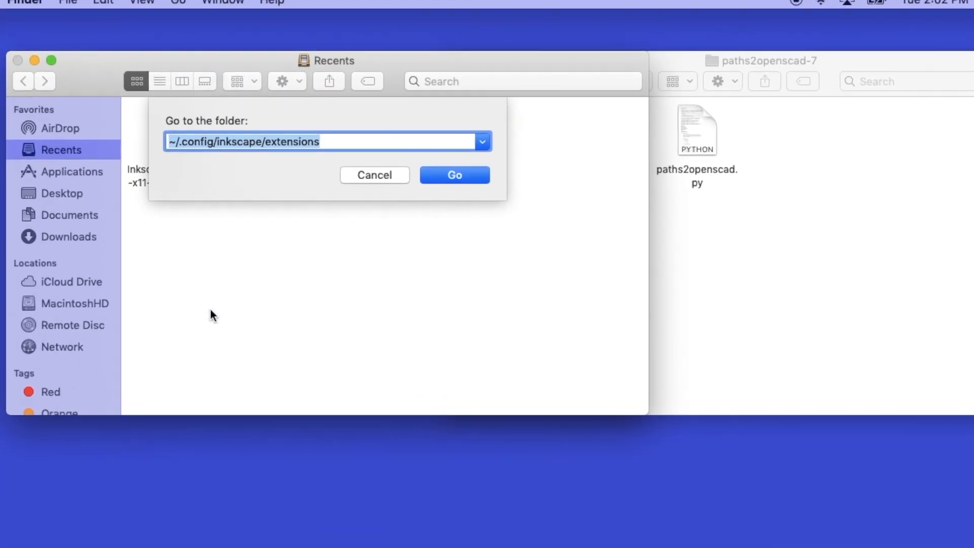
key(BackSpace)
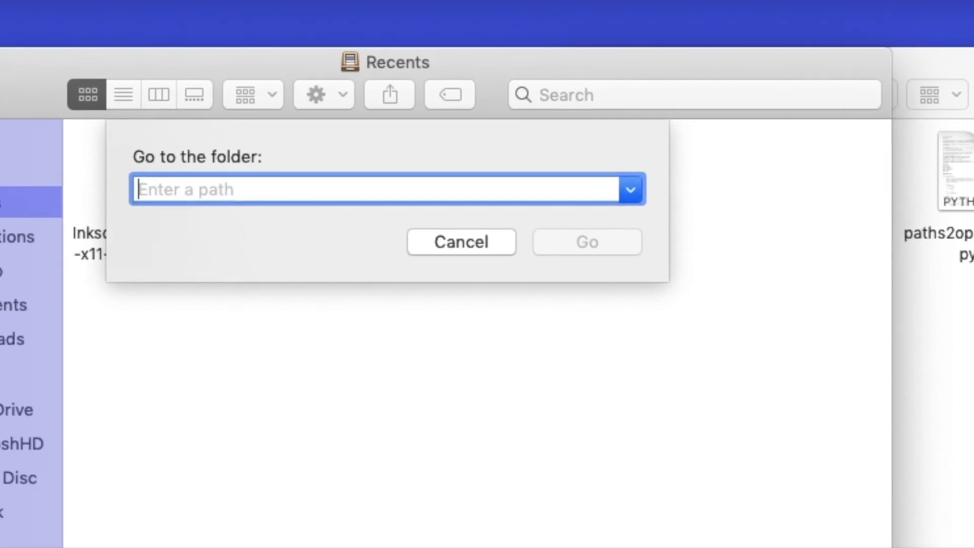
text(~)
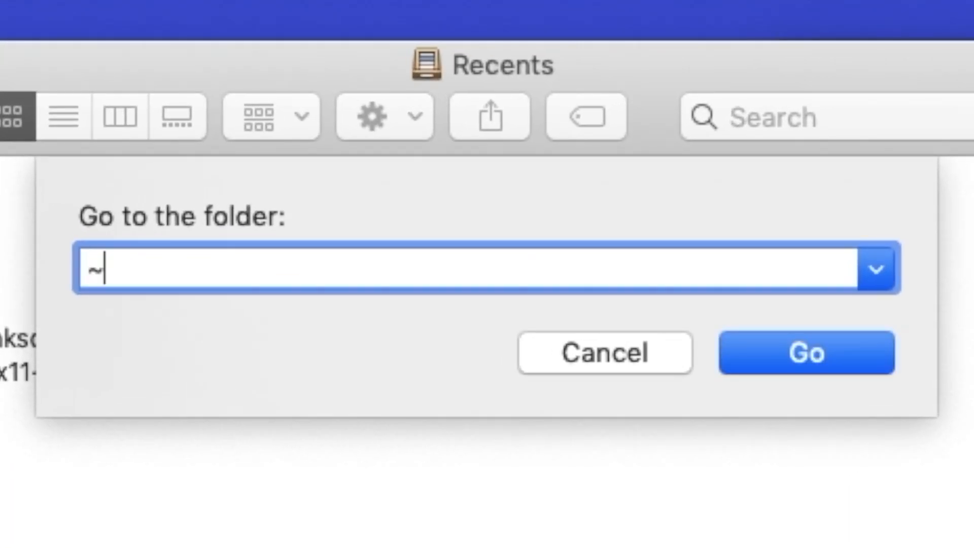
text(.)
key(BackSpace)
text(/.conf)
text(ig/in)
text(kscape/)
text(exten)
text(sion)
key(BackSpace)
text(on)
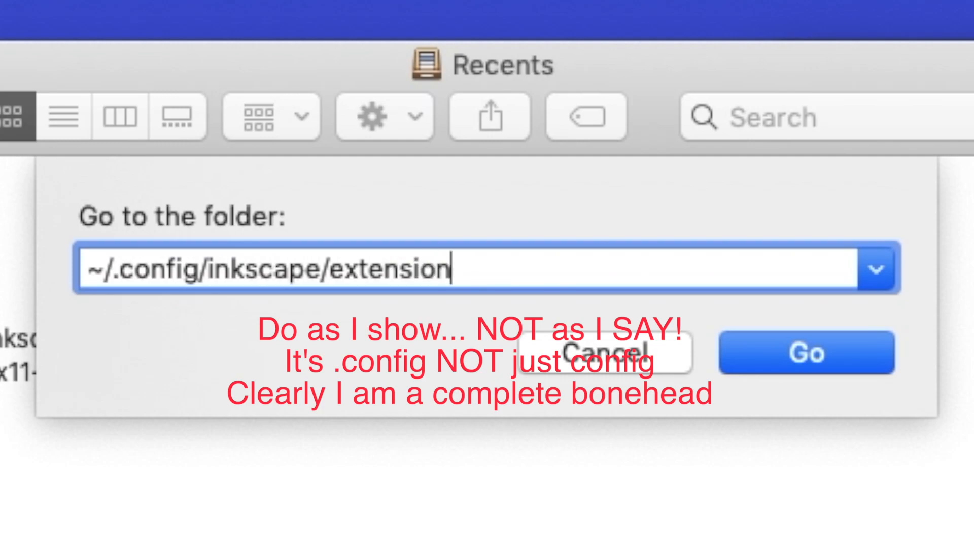
text(s/)
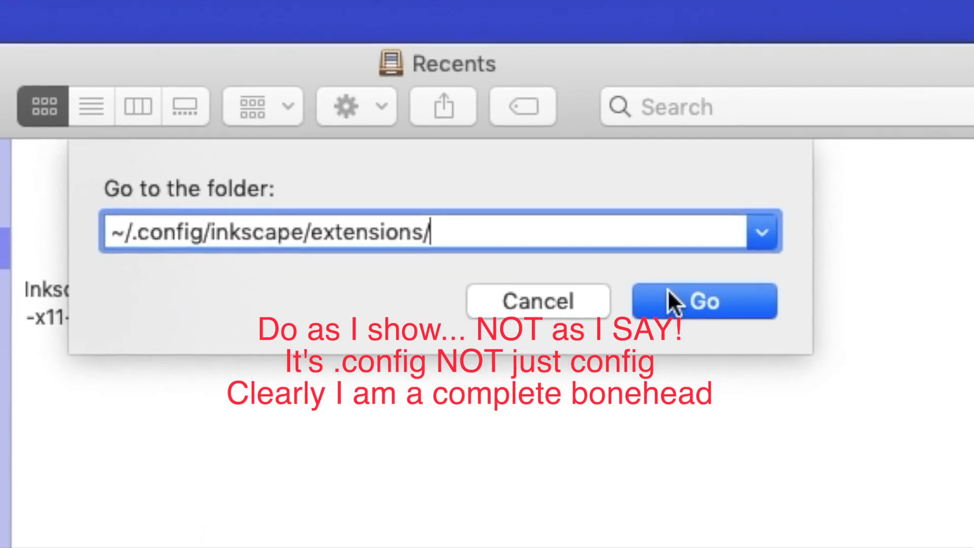
click(667, 310)
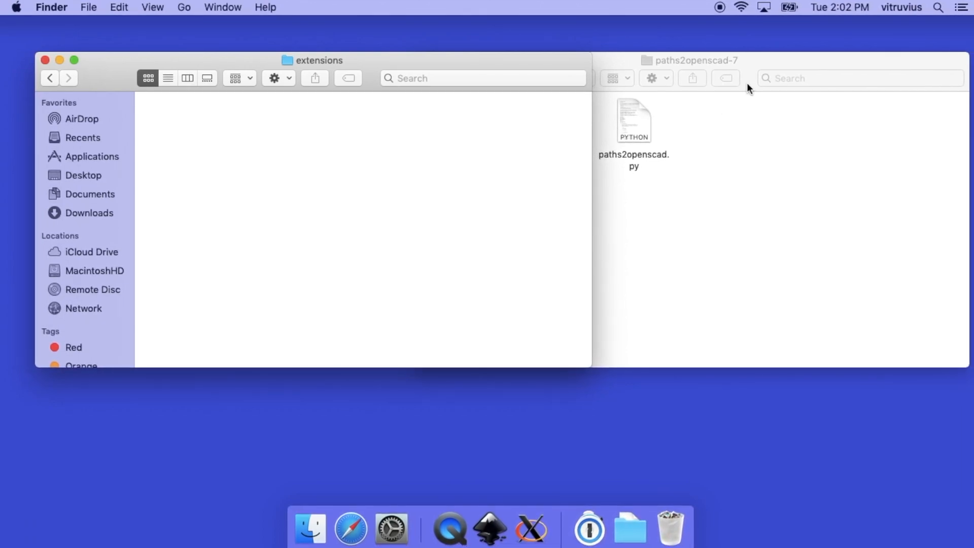
Move paths2openscad.inx and paths2openscad.py from paths2openscad-7 into the extensions folder and close both Finder windows
click(766, 53)
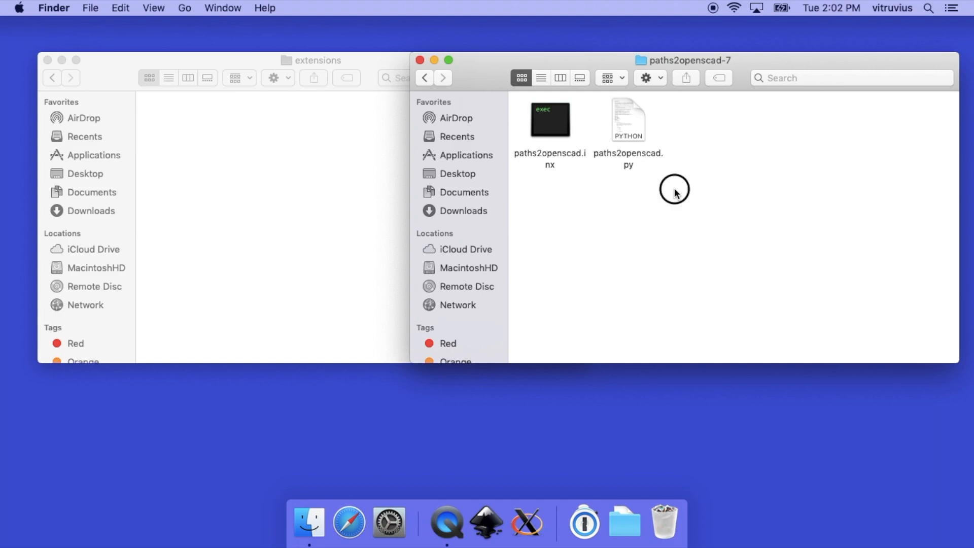
drag(675, 189, 552, 118)
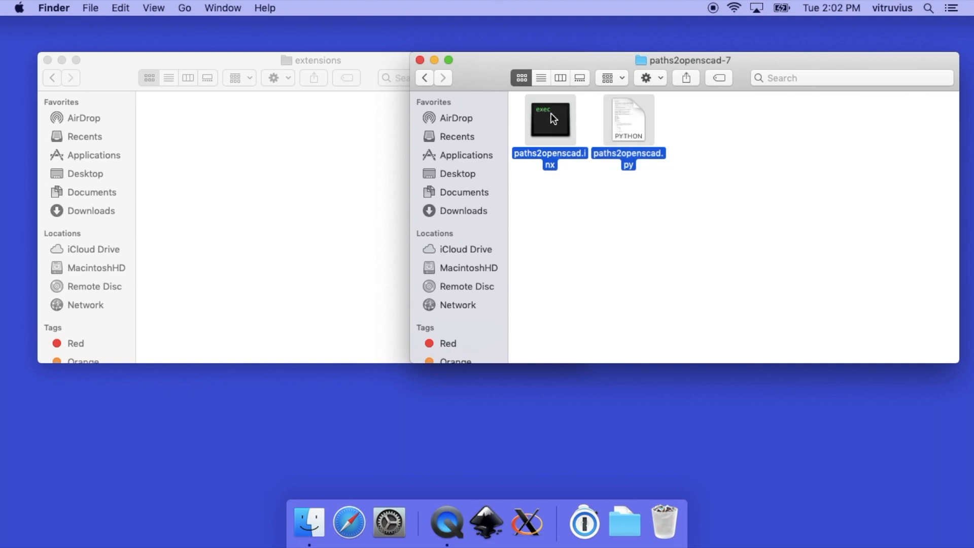
click(553, 118)
drag(553, 118, 257, 131)
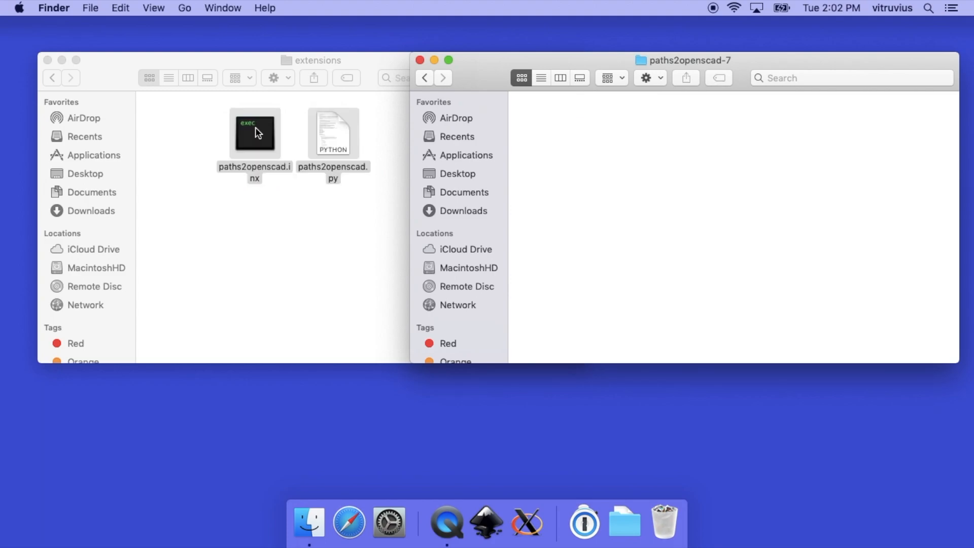
click(419, 60)
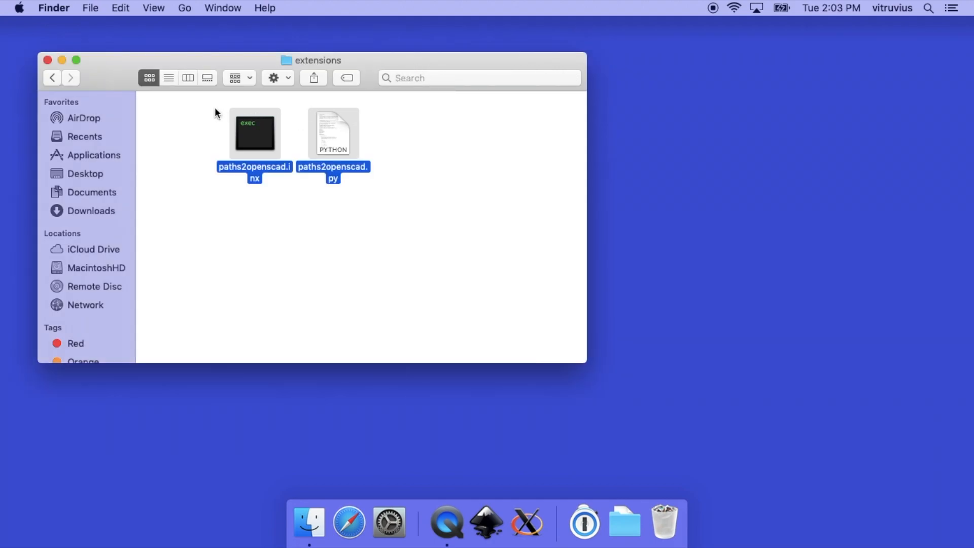
click(46, 60)
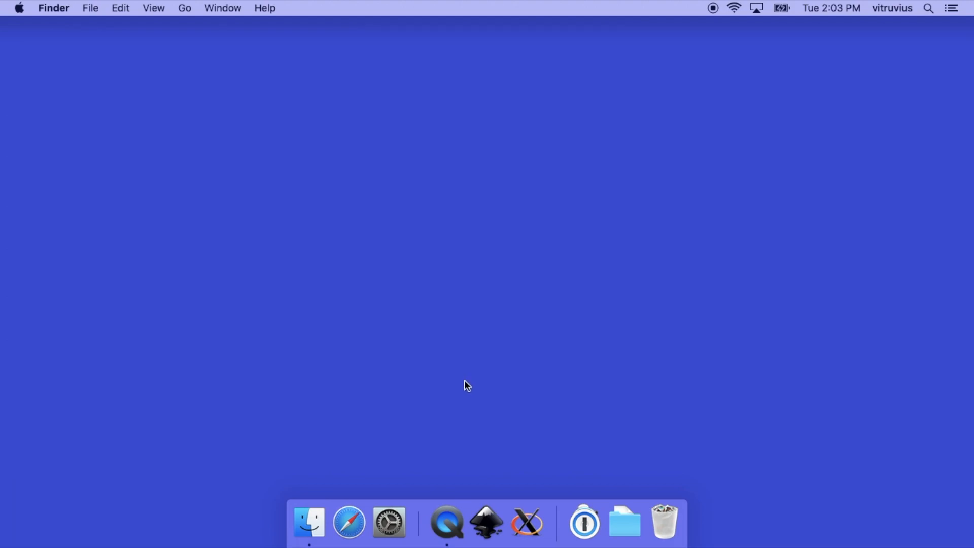
Switch to Inkscape and view the Paths to OpenSCAD extension's settings dialog, closing it without applying
click(480, 522)
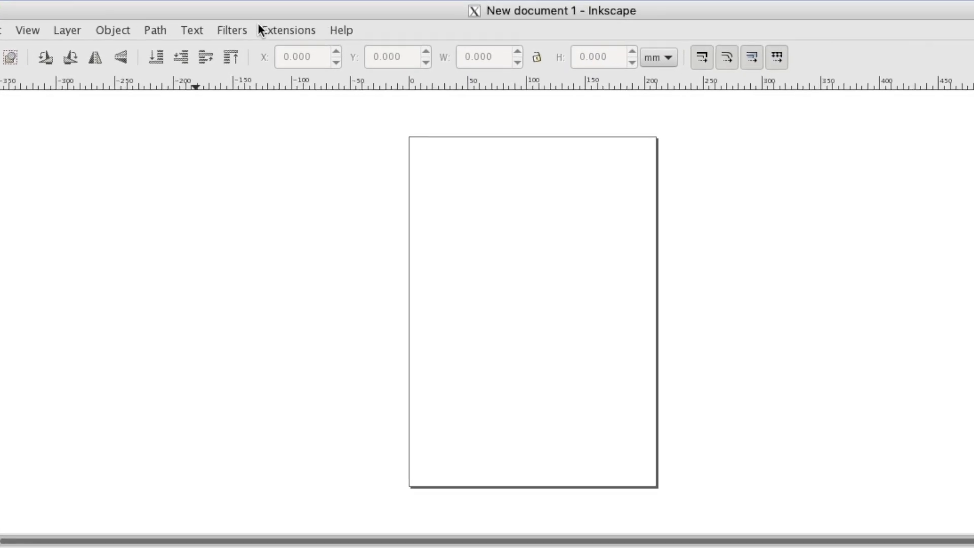
click(269, 29)
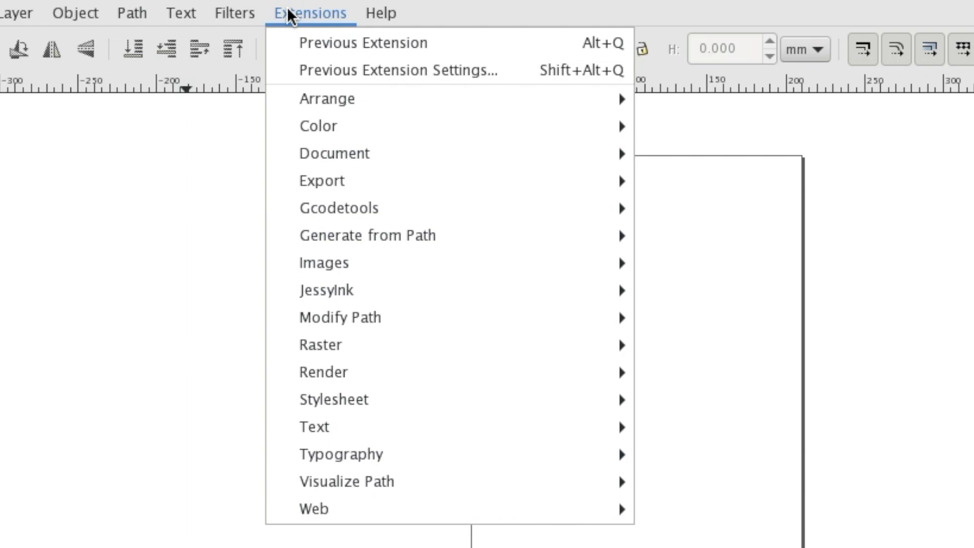
mouse_move(287, 236)
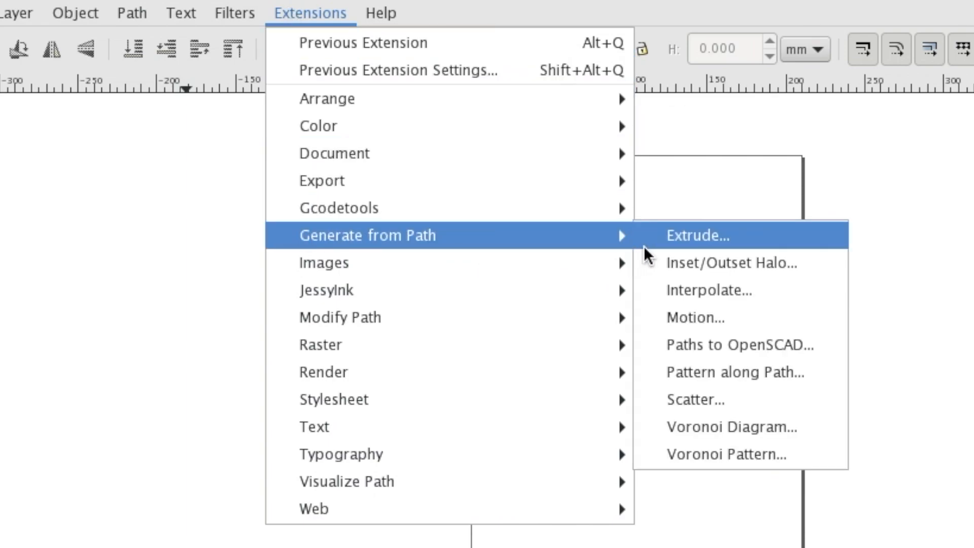
click(686, 345)
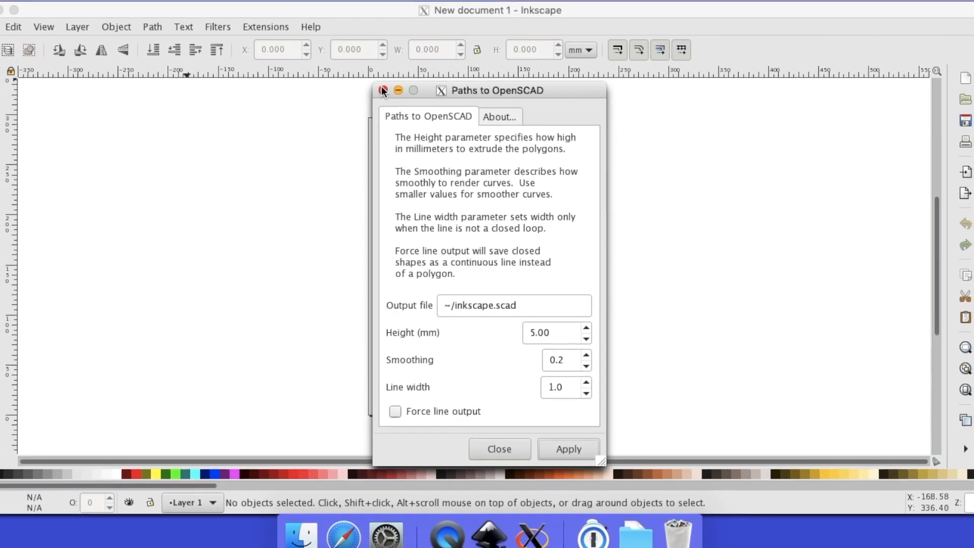
click(383, 90)
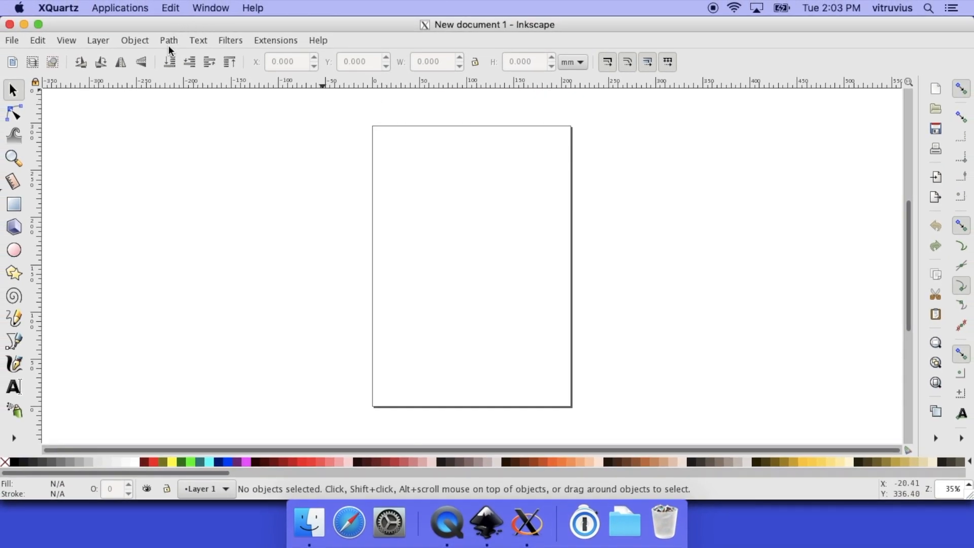
Quit Inkscape and XQuartz
click(11, 41)
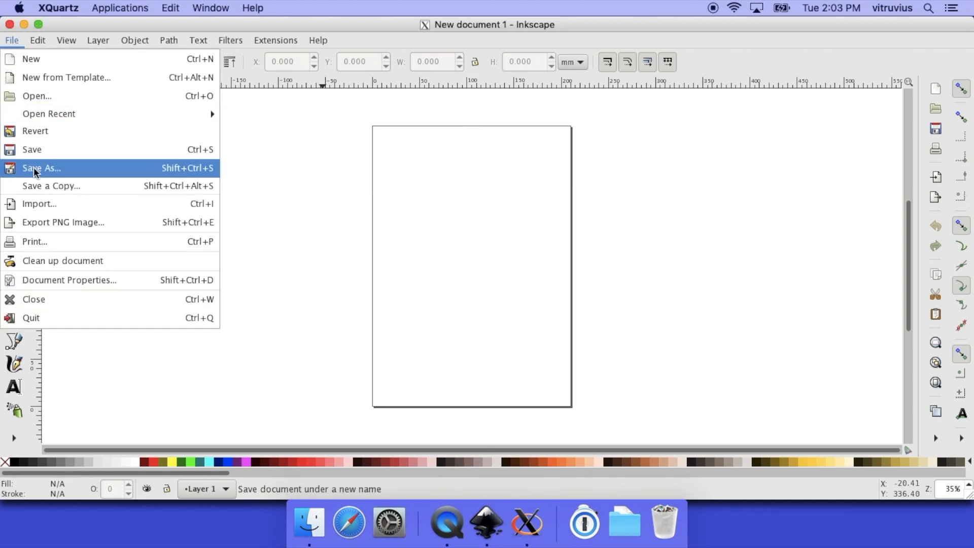
click(47, 318)
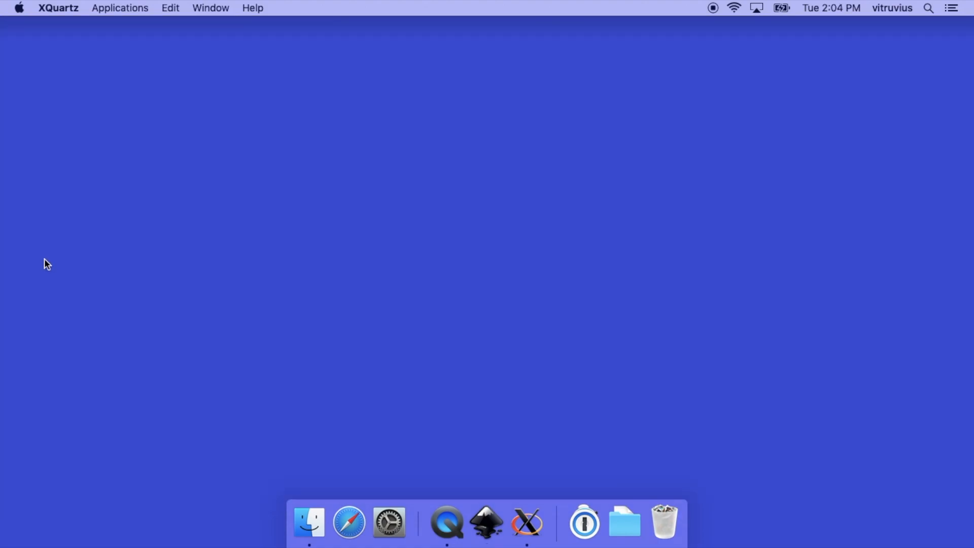
click(66, 7)
click(77, 167)
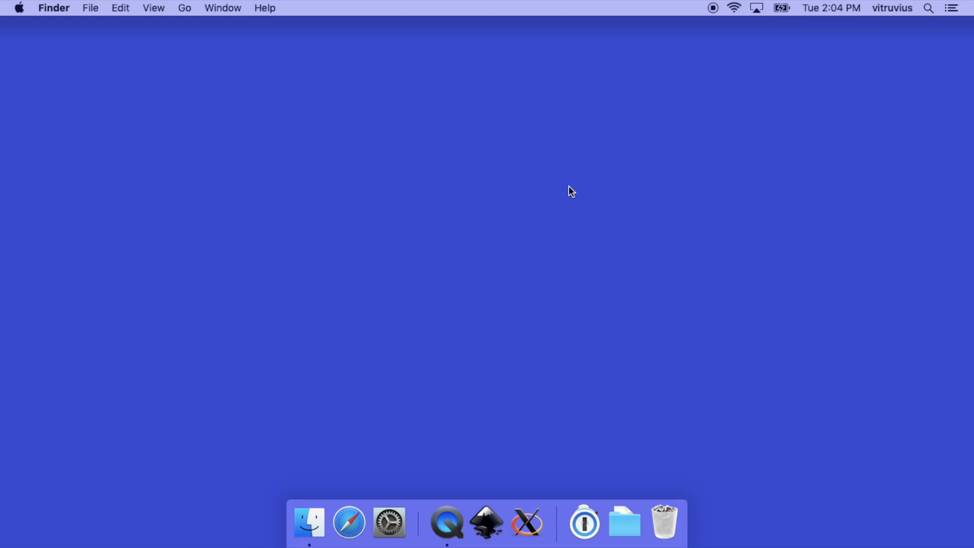
click(713, 9)
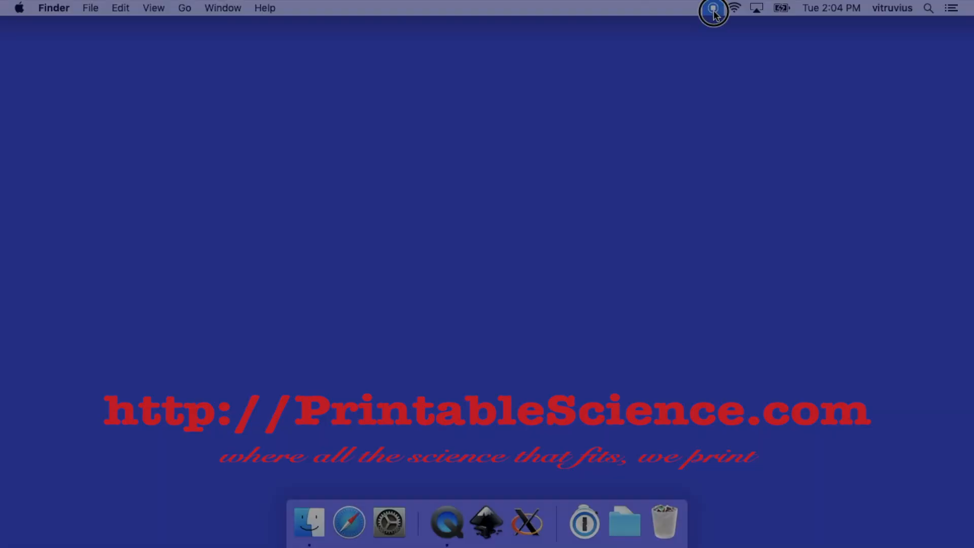